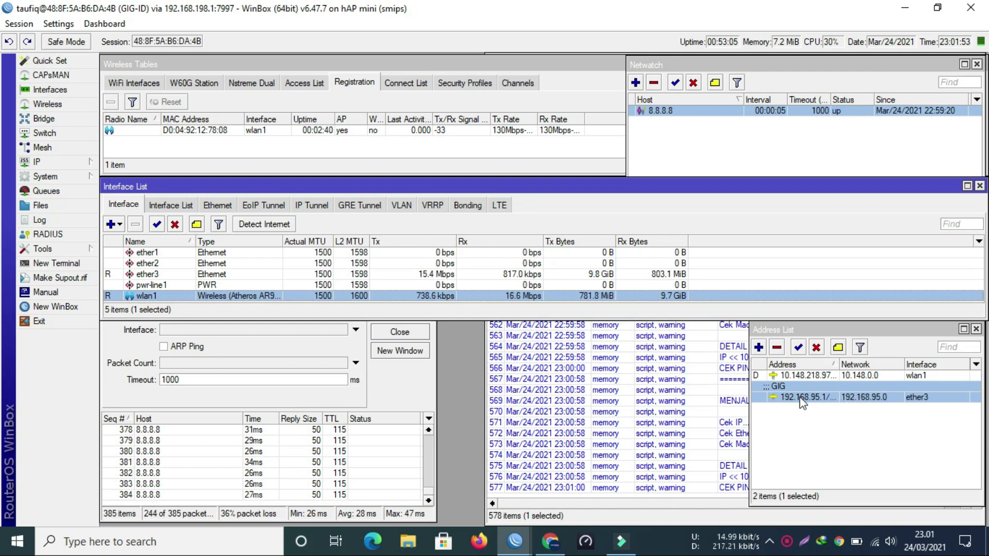
# Bring the wireless registration table and interface list in front of the log, and widen the Wireless Tables window to match the Interface List.
pyautogui.moveTo(801, 401)
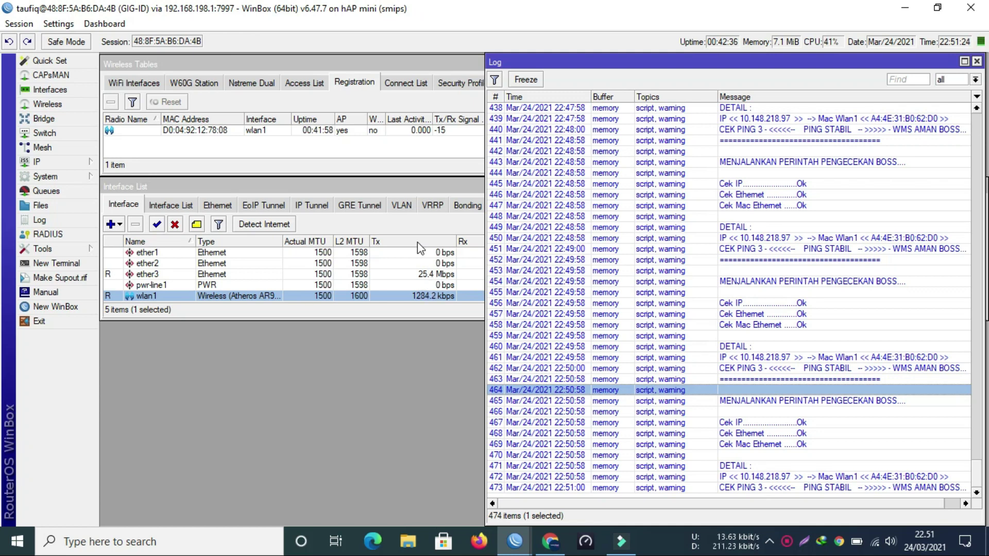
pyautogui.click(438, 175)
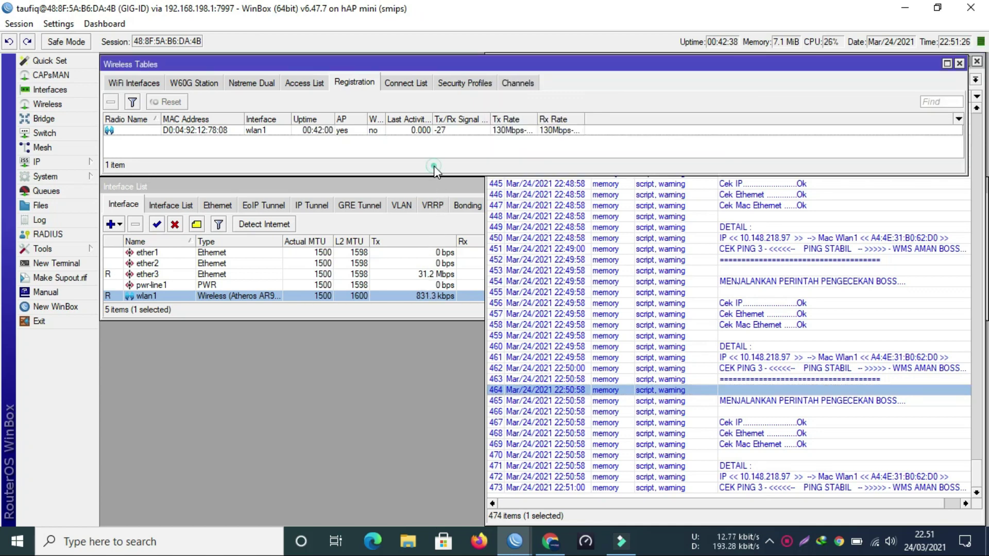
pyautogui.click(441, 188)
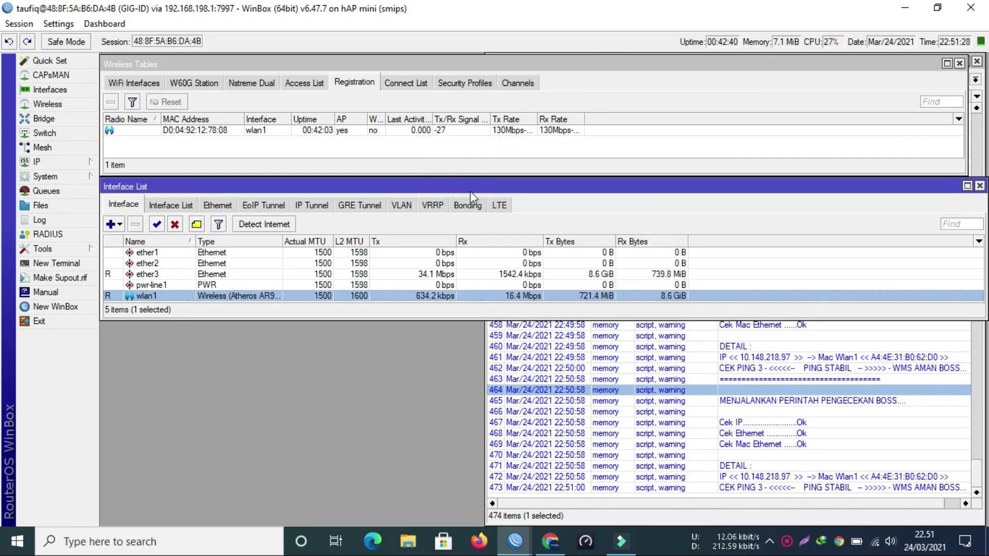
pyautogui.moveTo(967, 133); pyautogui.dragTo(982, 133)
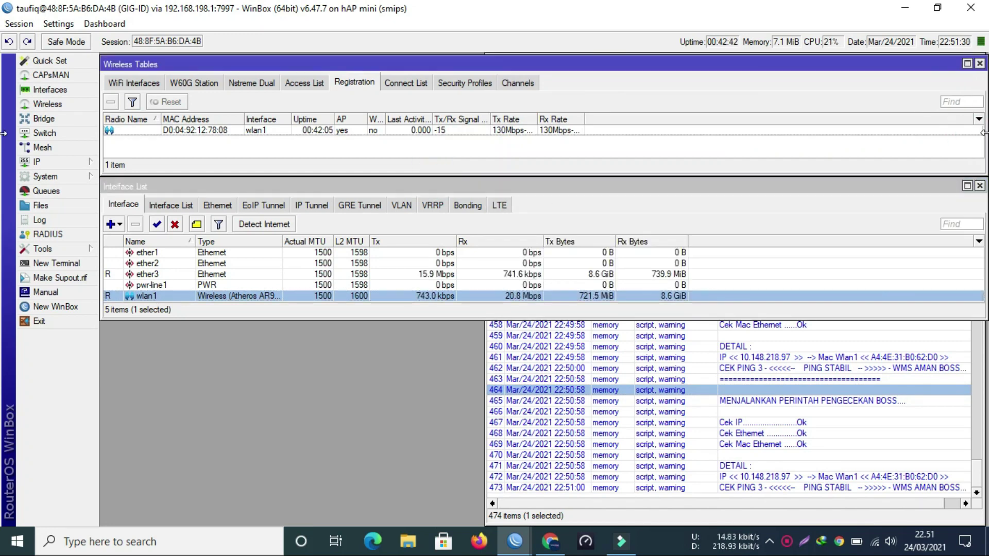
# Open the router's IP address list and fit its window below the interface list, in front of the log.
pyautogui.click(35, 163)
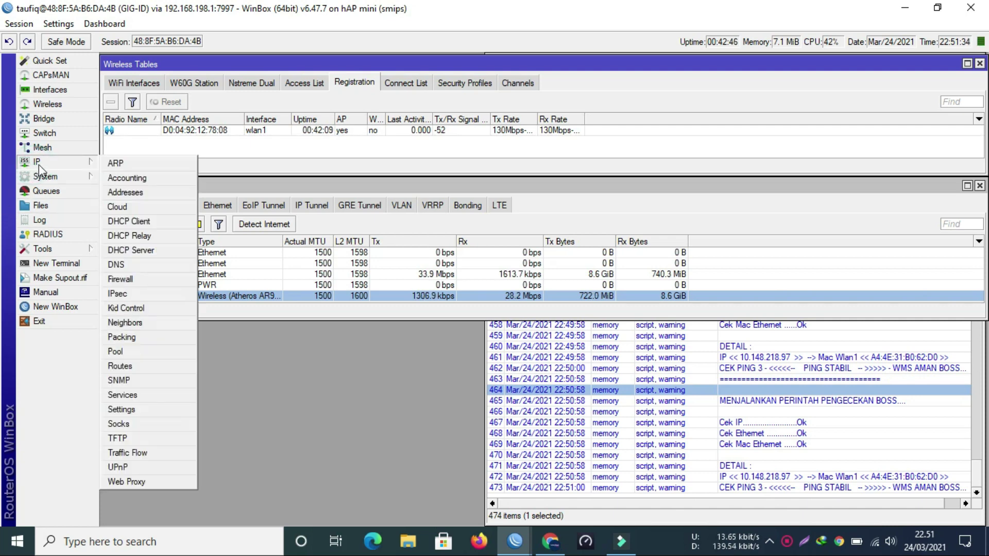
pyautogui.click(135, 192)
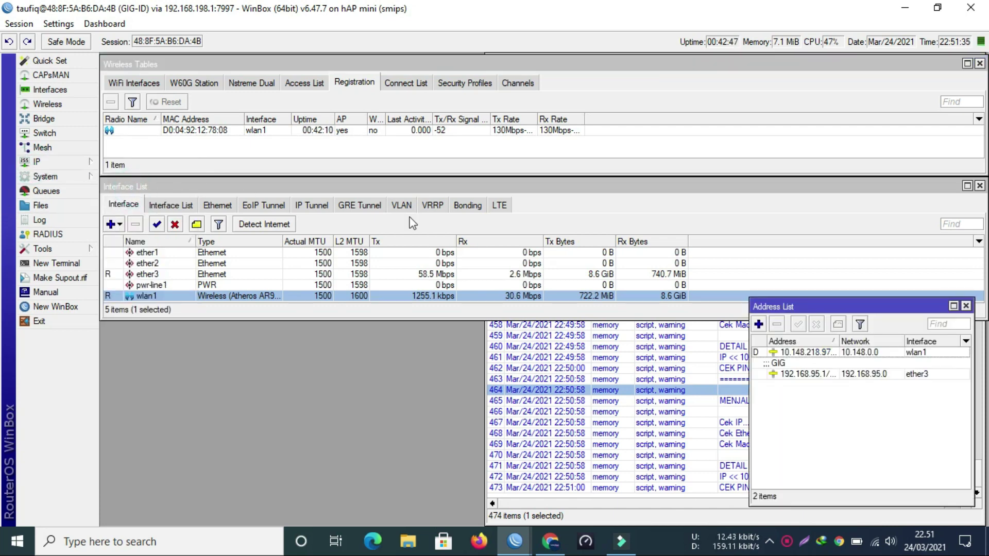
pyautogui.moveTo(842, 298); pyautogui.dragTo(843, 322)
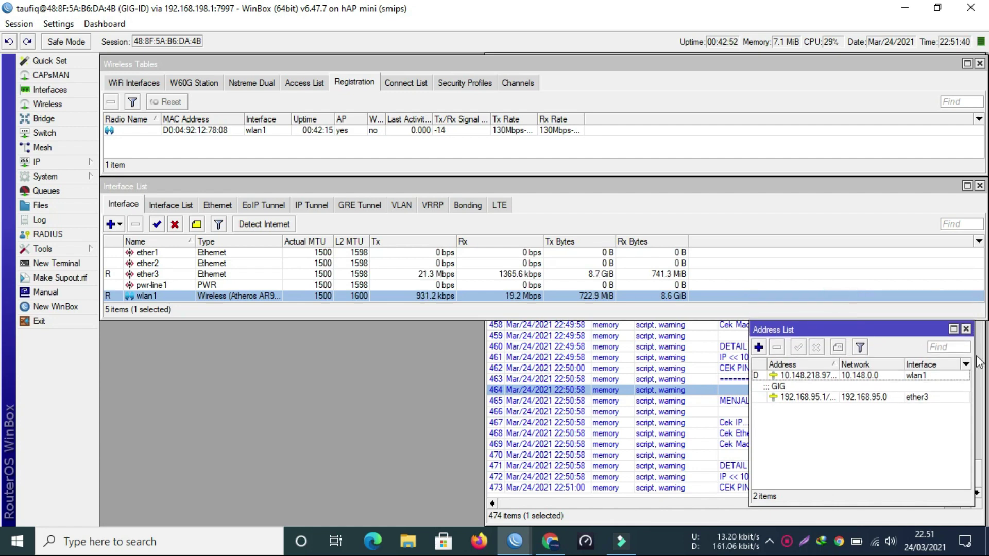
pyautogui.moveTo(973, 345); pyautogui.dragTo(983, 345)
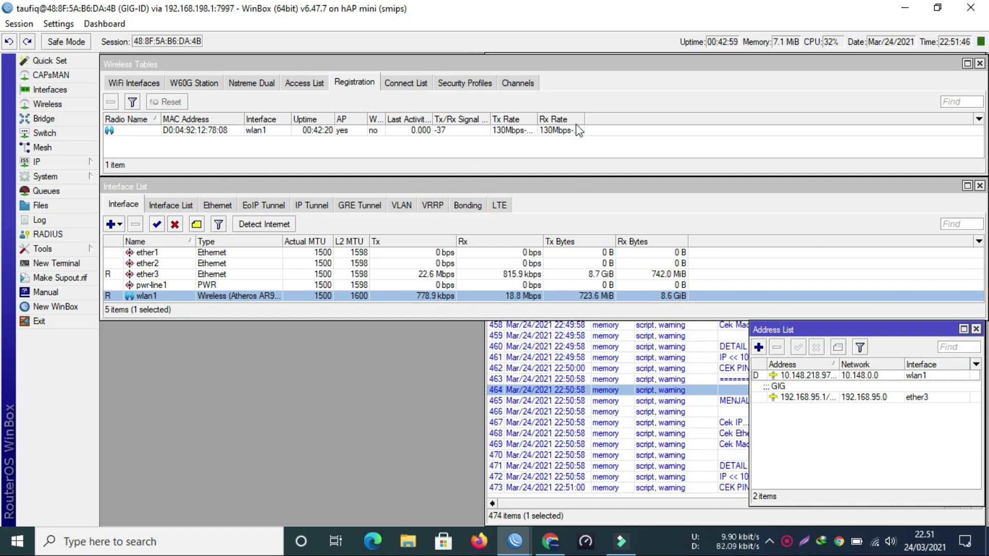
# View the system resources of the GIG-ID router, checking its board name, and close the window.
pyautogui.click(62, 178)
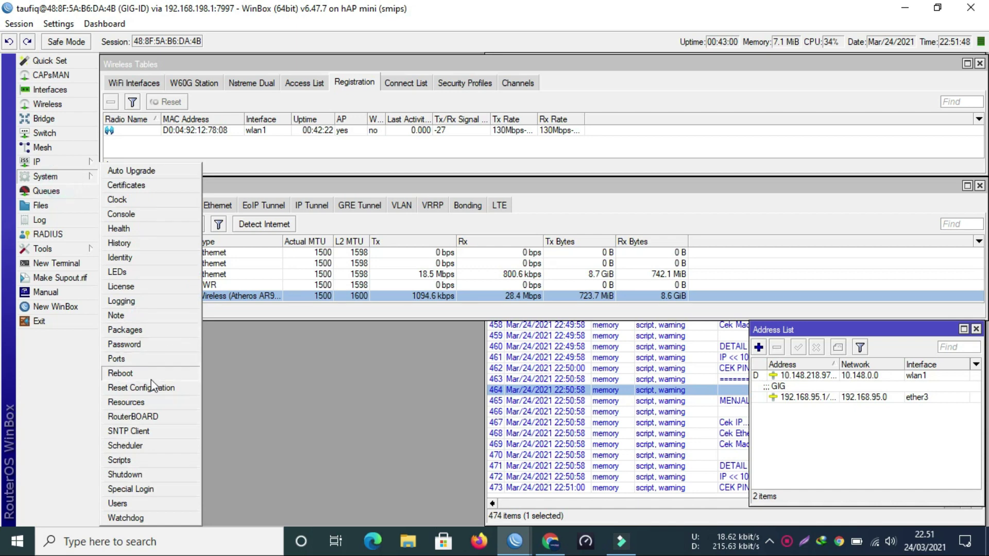
pyautogui.click(129, 404)
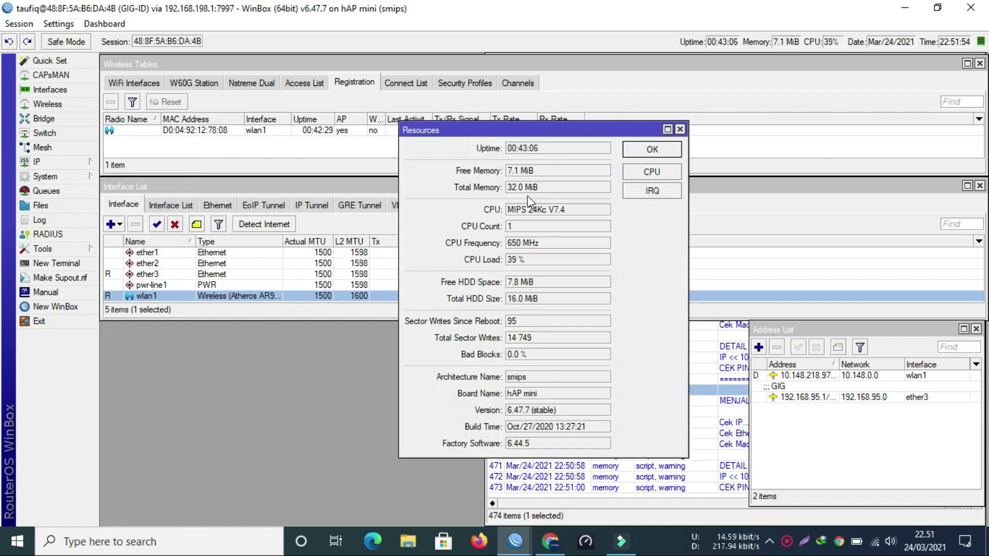
pyautogui.moveTo(522, 130); pyautogui.dragTo(545, 165)
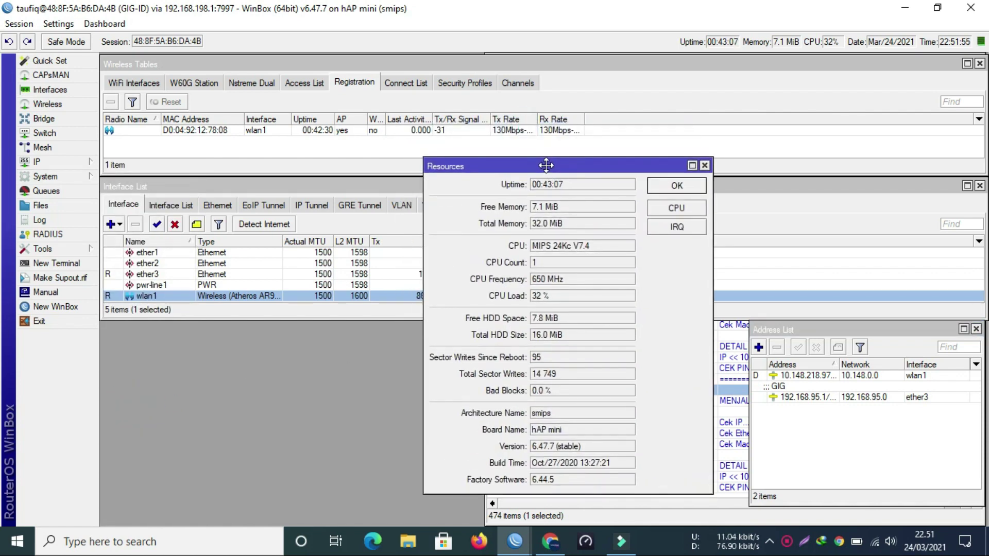
pyautogui.doubleClick(564, 430)
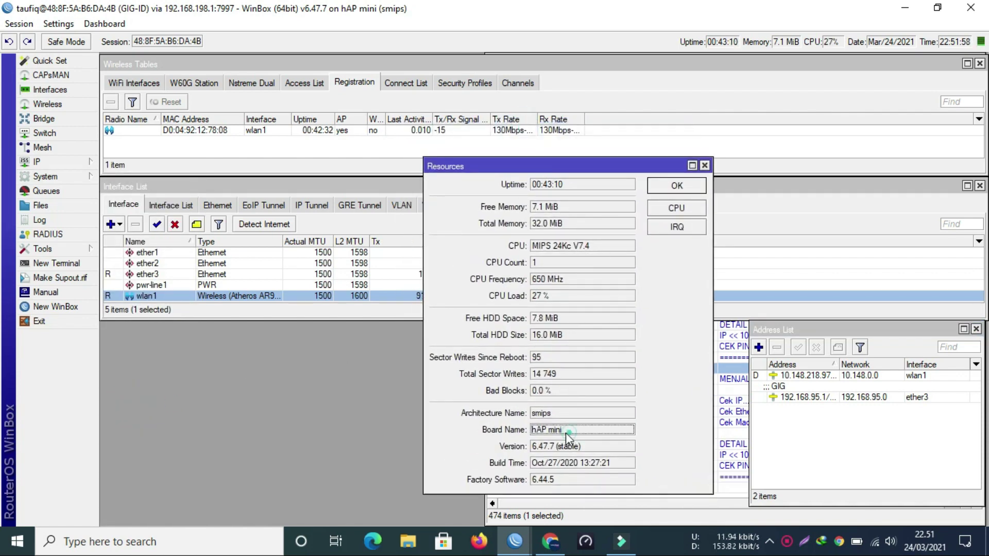
pyautogui.click(673, 183)
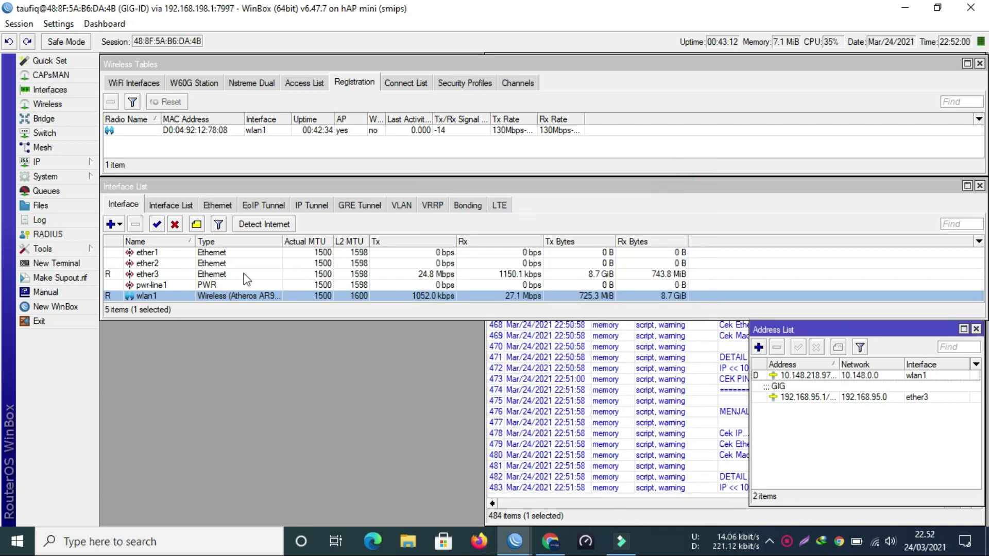
# Highlight the ether1 to ether3 interfaces and bring the address list into focus to check the ether3 address.
pyautogui.click(159, 252)
pyautogui.keyDown('shift'); pyautogui.click(155, 274); pyautogui.keyUp('shift')
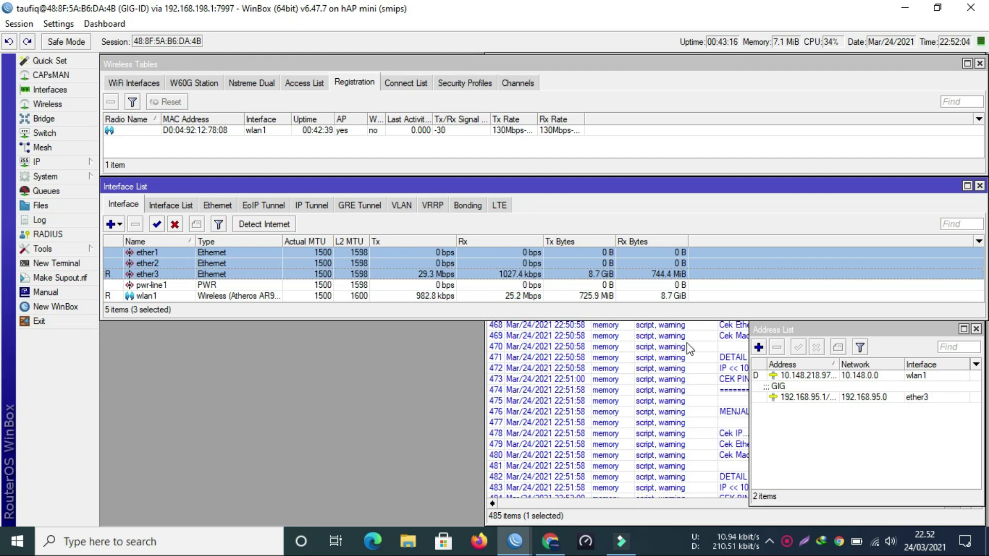
pyautogui.click(774, 402)
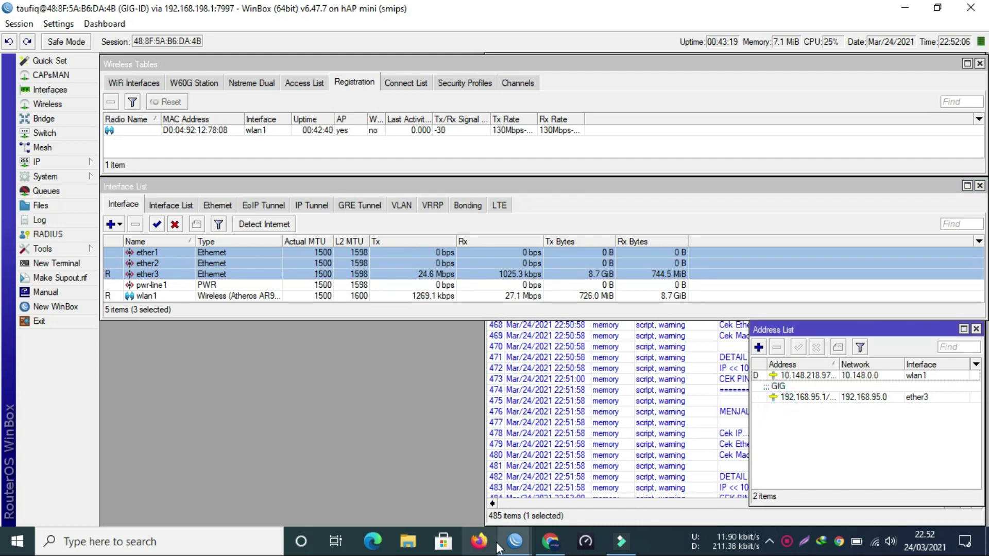
# Switch to the IND GIGABIT router session, view its system resources including the CPU count, and close the window.
pyautogui.moveTo(514, 546)
pyautogui.click(593, 473)
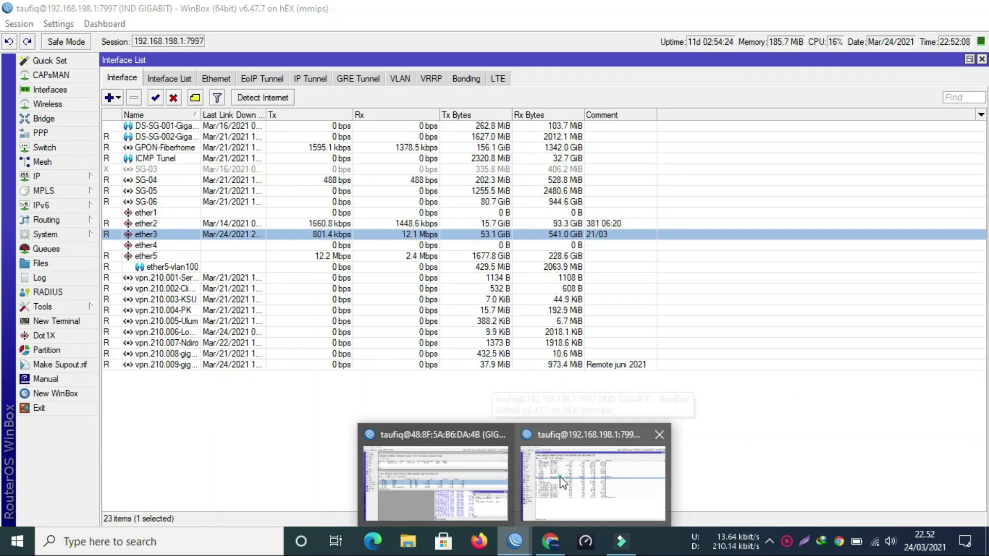
pyautogui.click(85, 235)
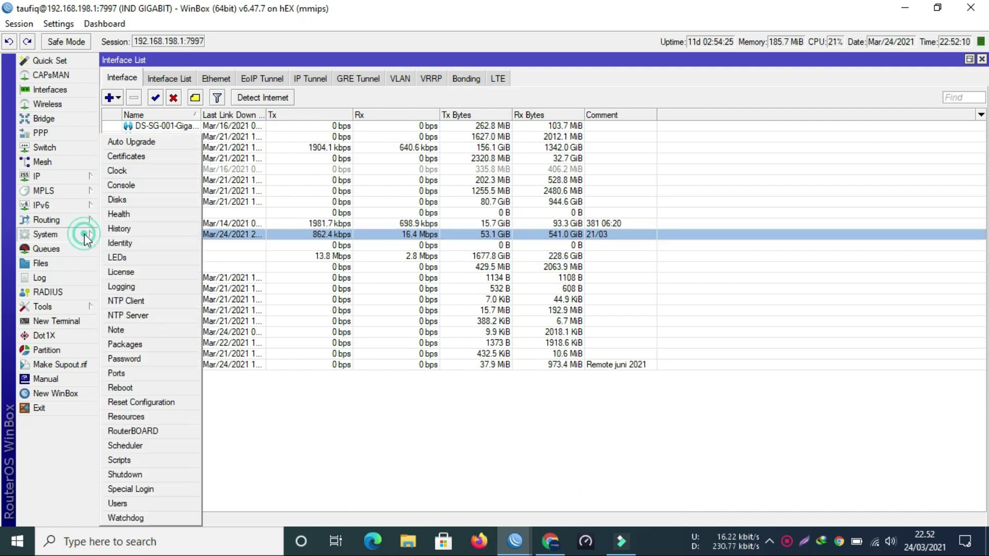
pyautogui.click(140, 416)
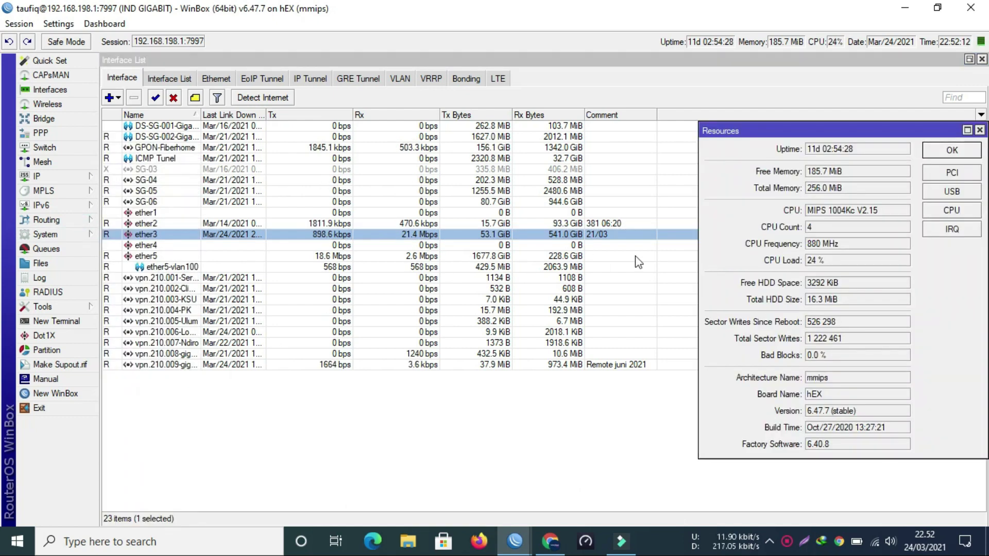
pyautogui.click(826, 227)
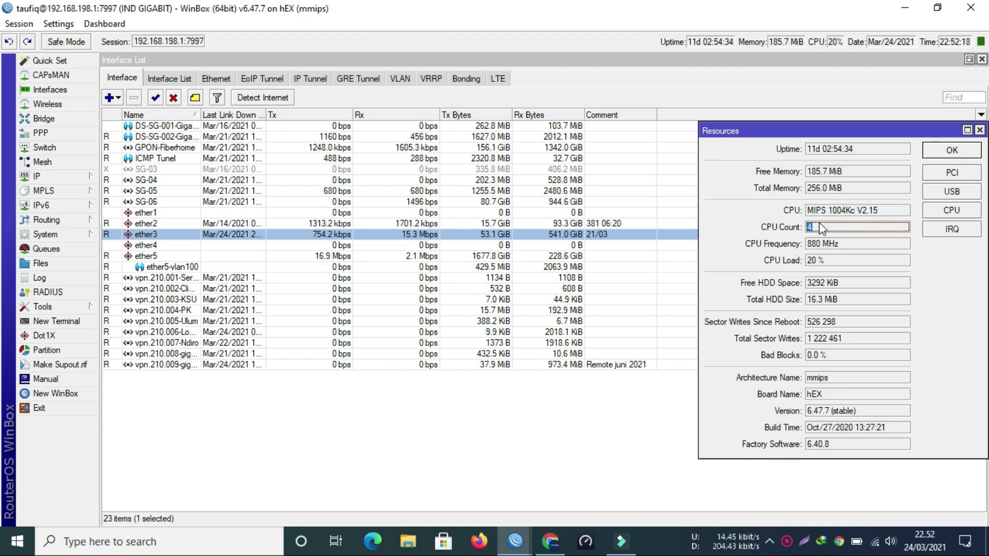
pyautogui.click(947, 149)
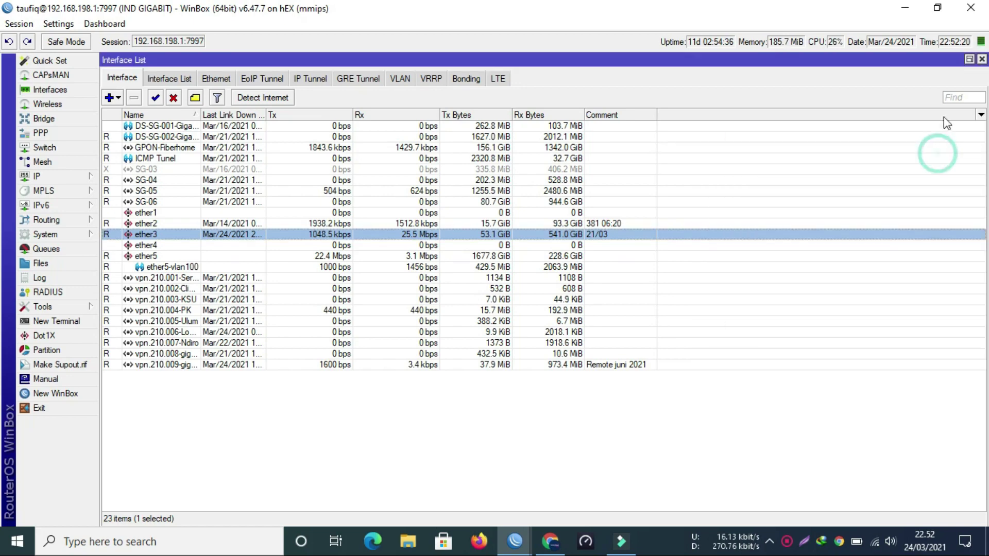
# Inspect ether3 in the GIG-ID session's interface list and compare it with ether3 in the IND GIGABIT session.
pyautogui.click(904, 10)
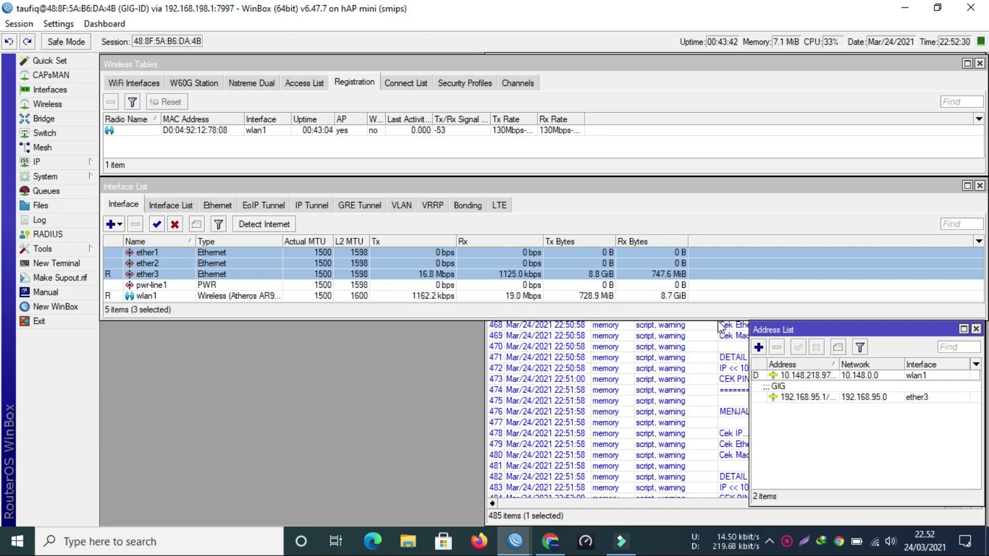
pyautogui.click(397, 276)
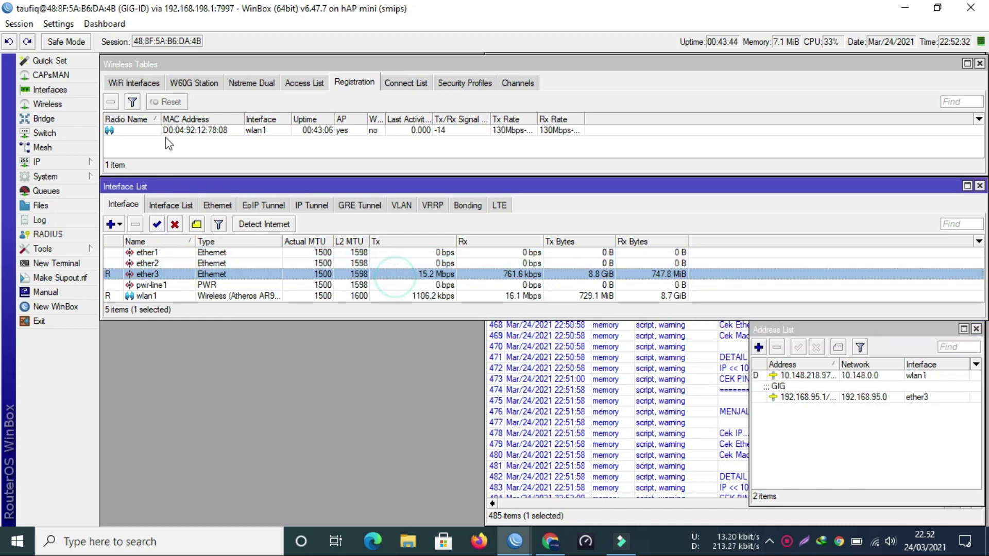
pyautogui.click(517, 542)
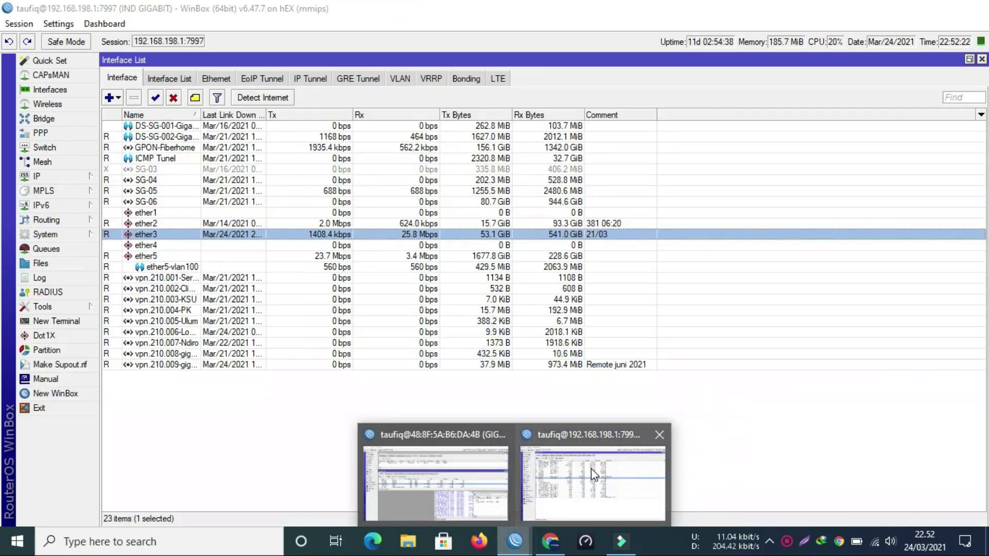
pyautogui.click(587, 465)
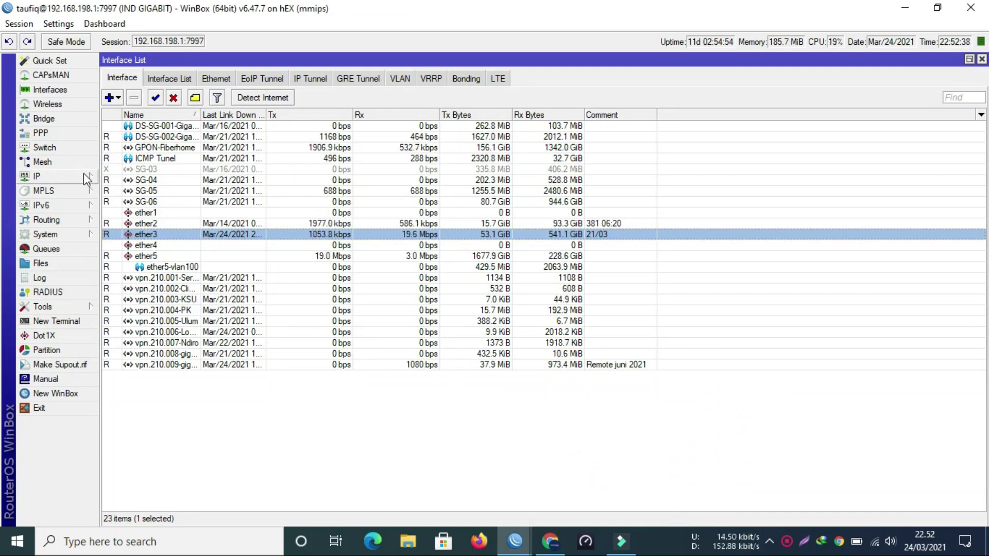
pyautogui.click(174, 233)
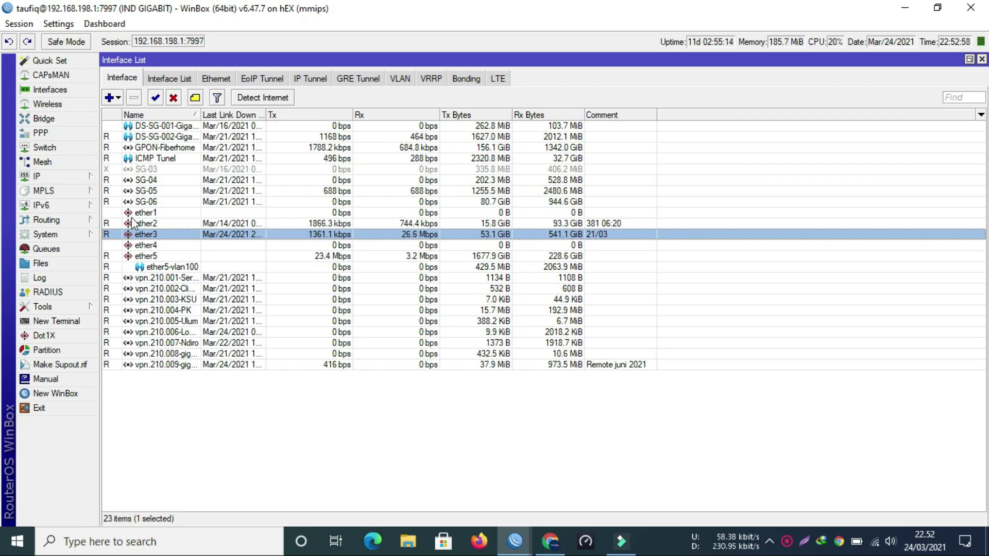
# Open the IND GIGABIT route list, move it clear of the interface names, and inspect the YT route through ether3 and the IIX route.
pyautogui.click(82, 180)
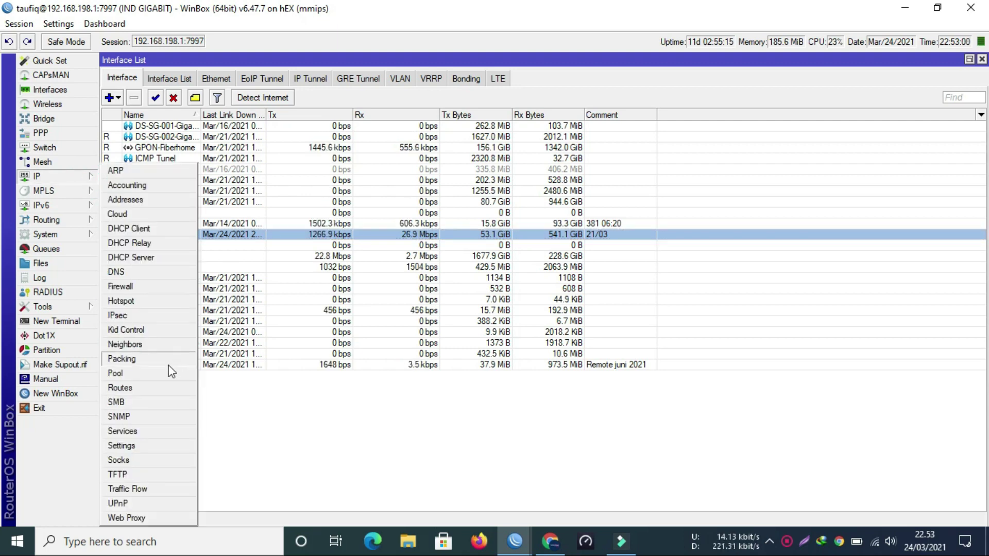
pyautogui.click(166, 387)
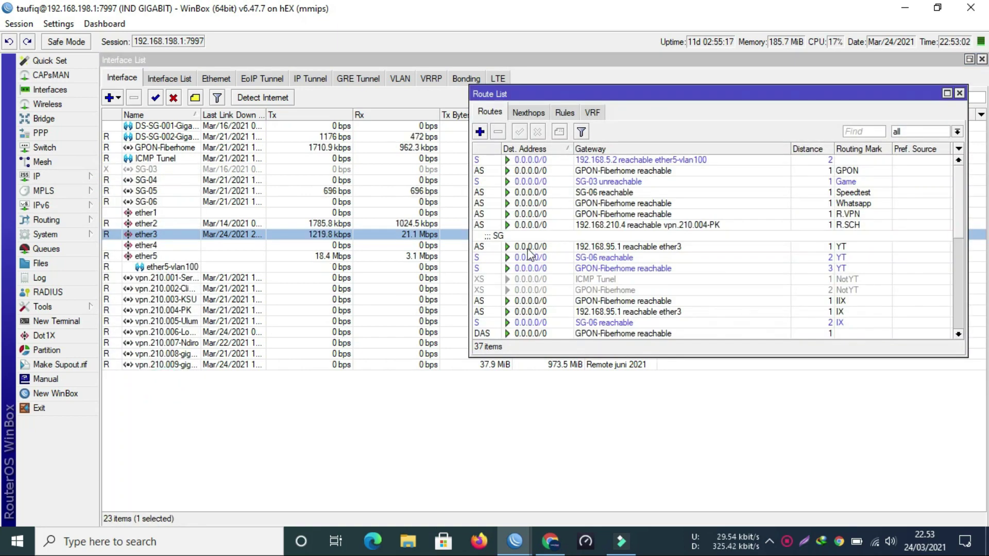
pyautogui.click(618, 246)
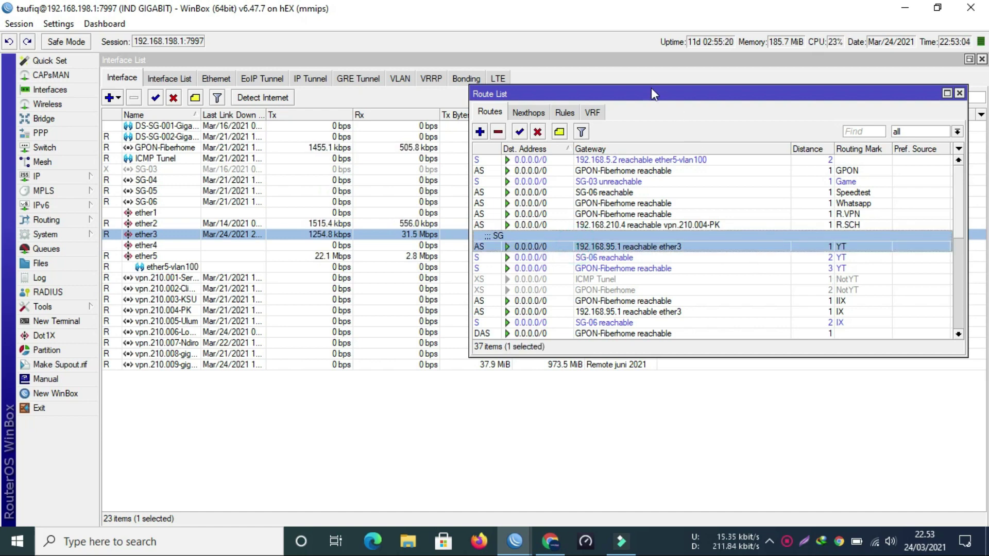
pyautogui.moveTo(652, 98); pyautogui.dragTo(682, 123)
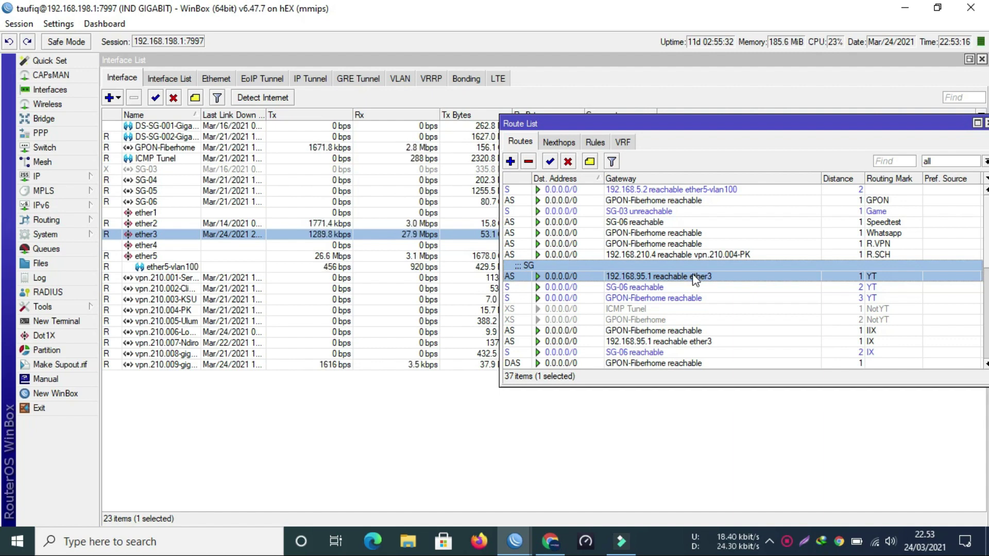
pyautogui.click(564, 128)
pyautogui.moveTo(563, 130); pyautogui.dragTo(563, 143)
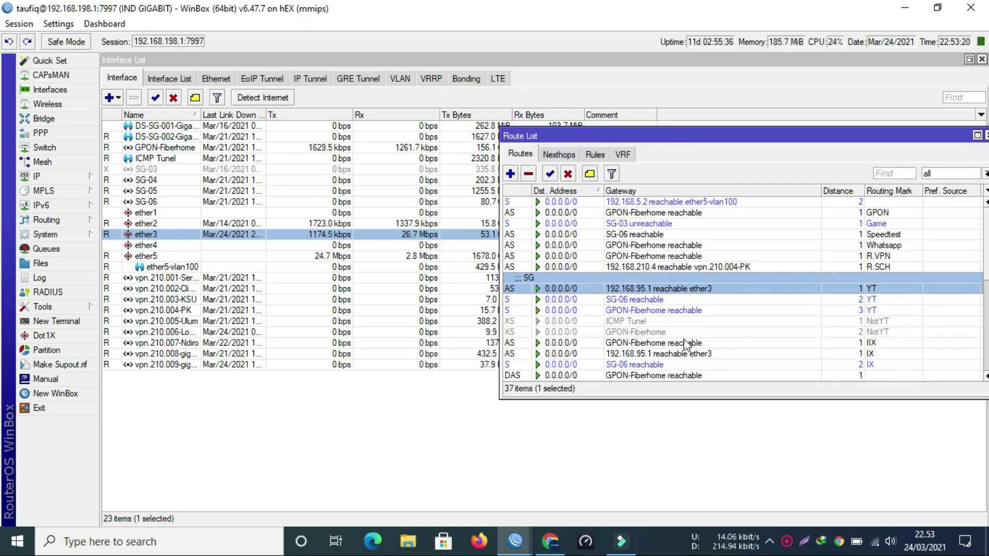
pyautogui.click(647, 344)
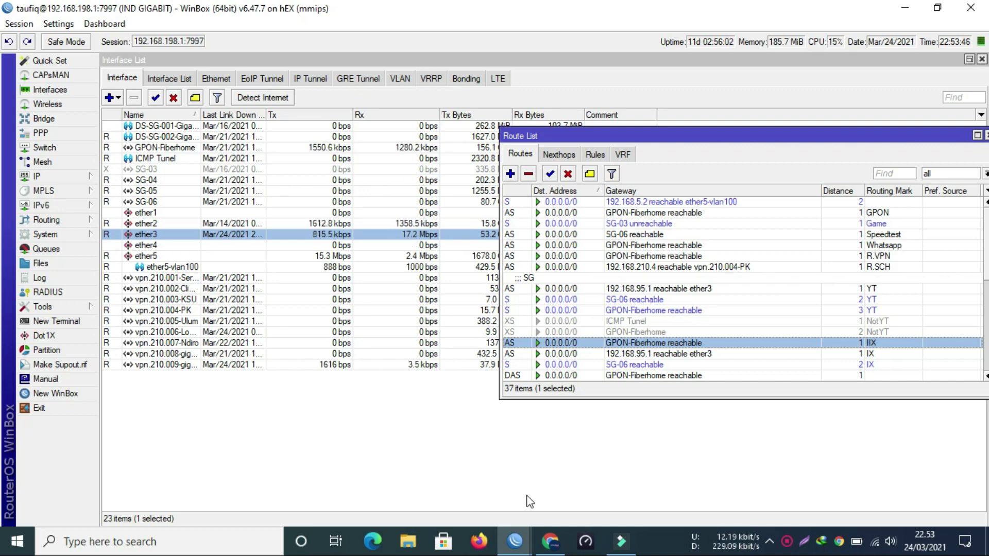
# Return to the GIG-ID router session and open its Netwatch list.
pyautogui.moveTo(529, 542)
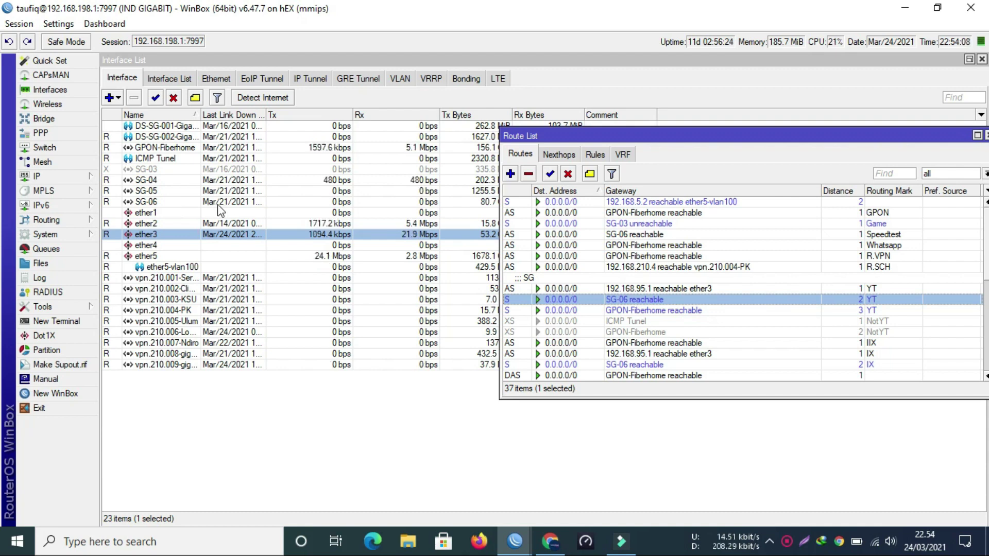
pyautogui.moveTo(515, 541)
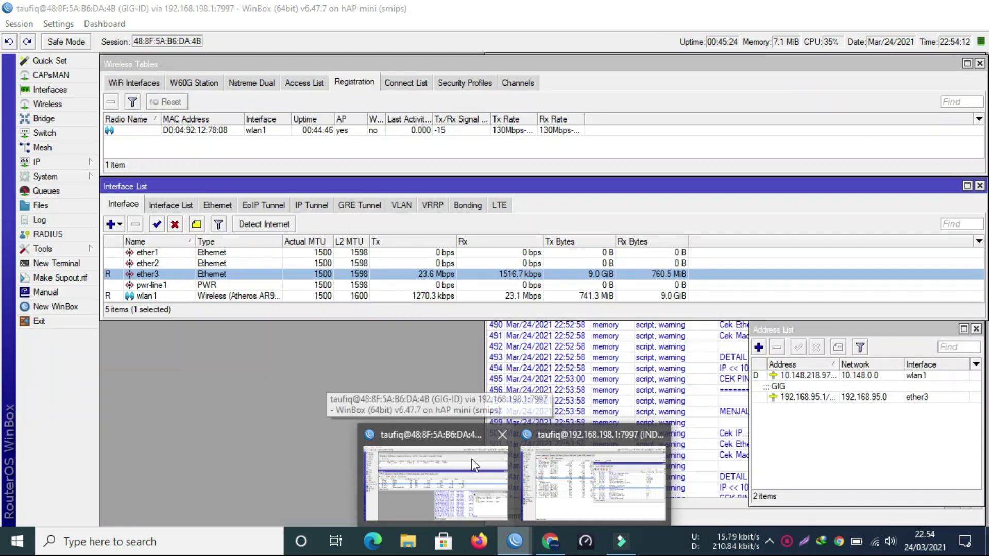
pyautogui.click(471, 459)
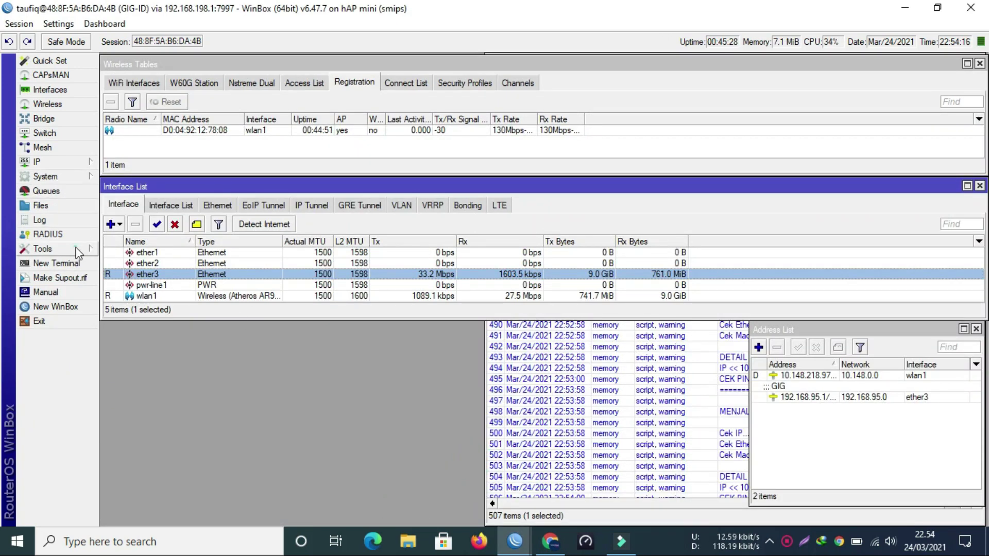
pyautogui.click(51, 249)
pyautogui.click(144, 343)
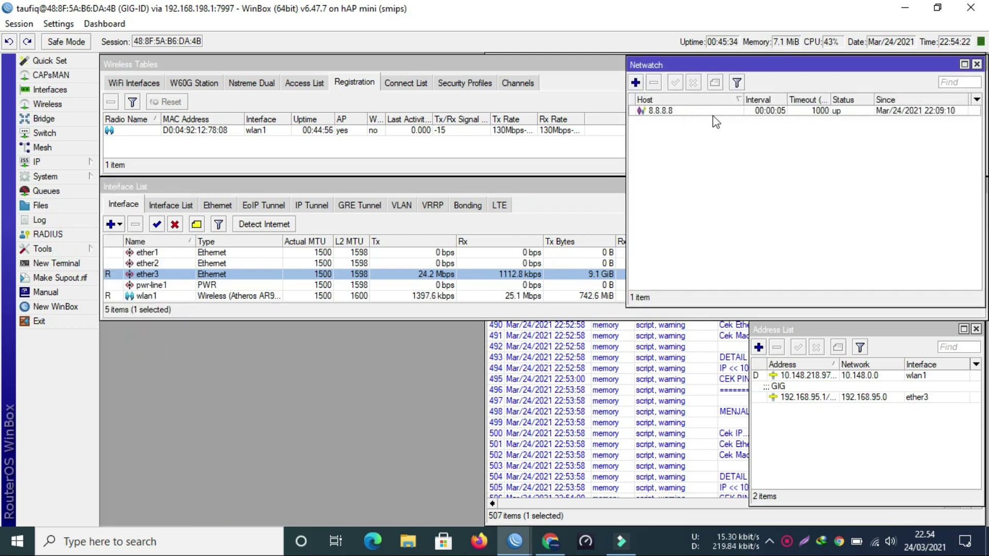
# Open the Netwatch entry for 8.8.8.8 and compare its Up script with the GIG-commented address on ether3.
pyautogui.doubleClick(701, 111)
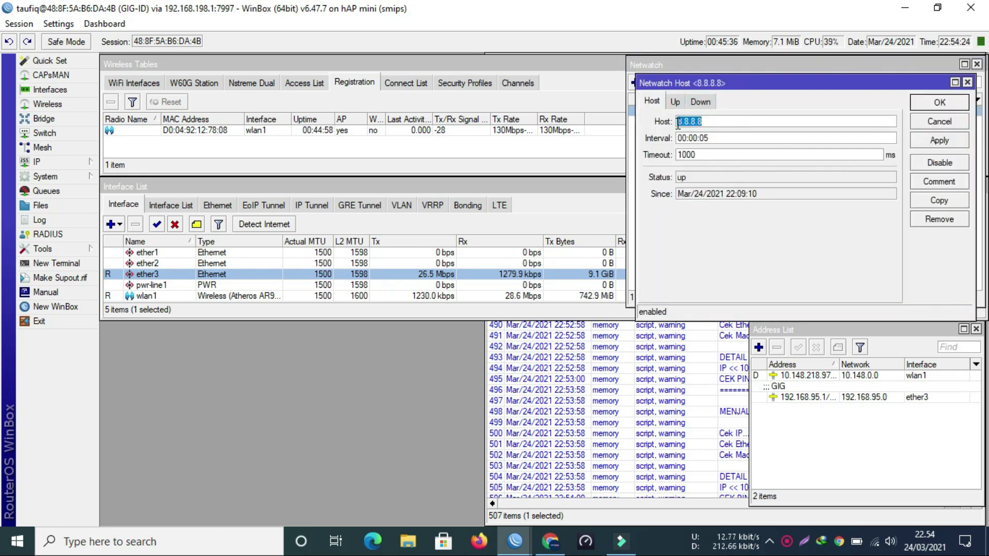
pyautogui.click(674, 103)
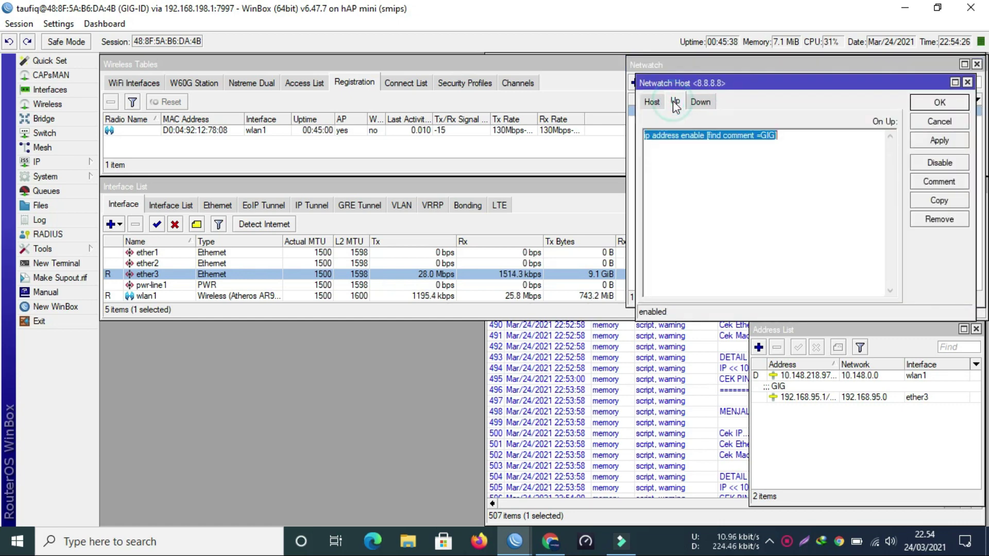
pyautogui.click(780, 138)
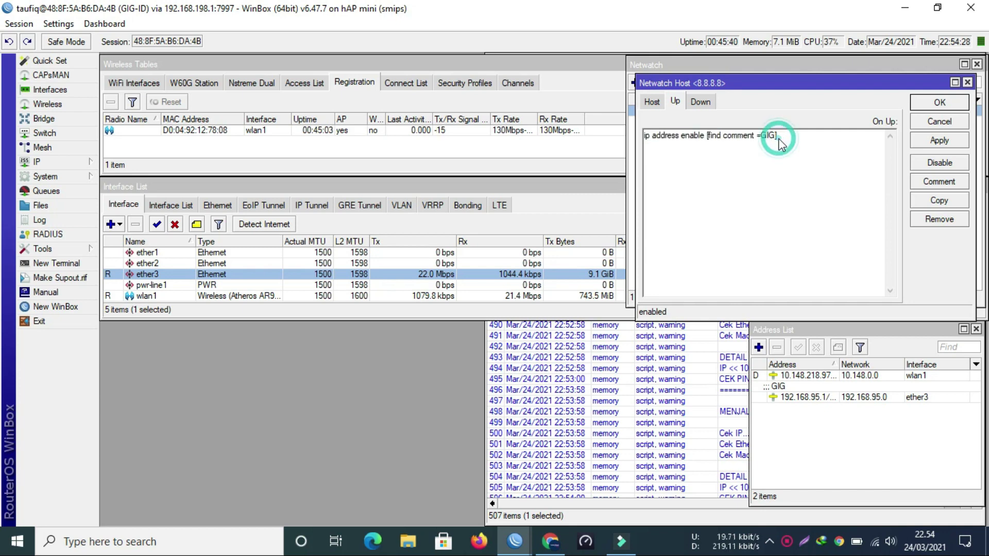
pyautogui.moveTo(645, 138); pyautogui.dragTo(753, 138)
pyautogui.click(720, 140)
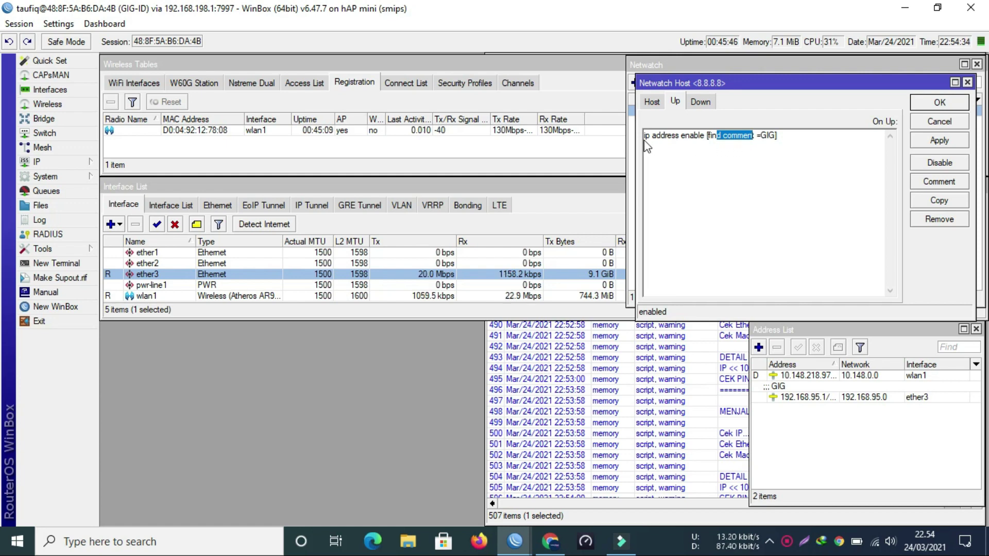
pyautogui.moveTo(644, 138); pyautogui.dragTo(752, 139)
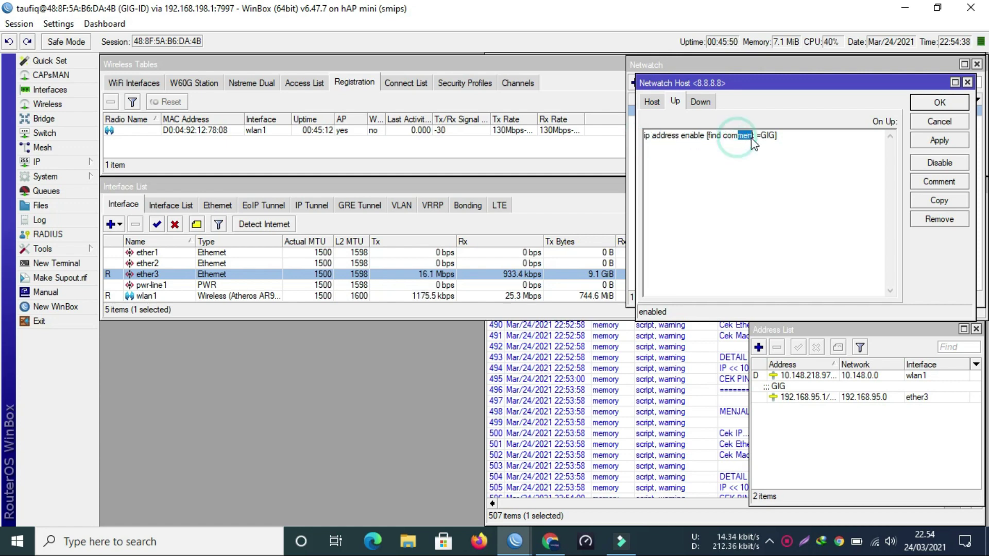
pyautogui.click(765, 141)
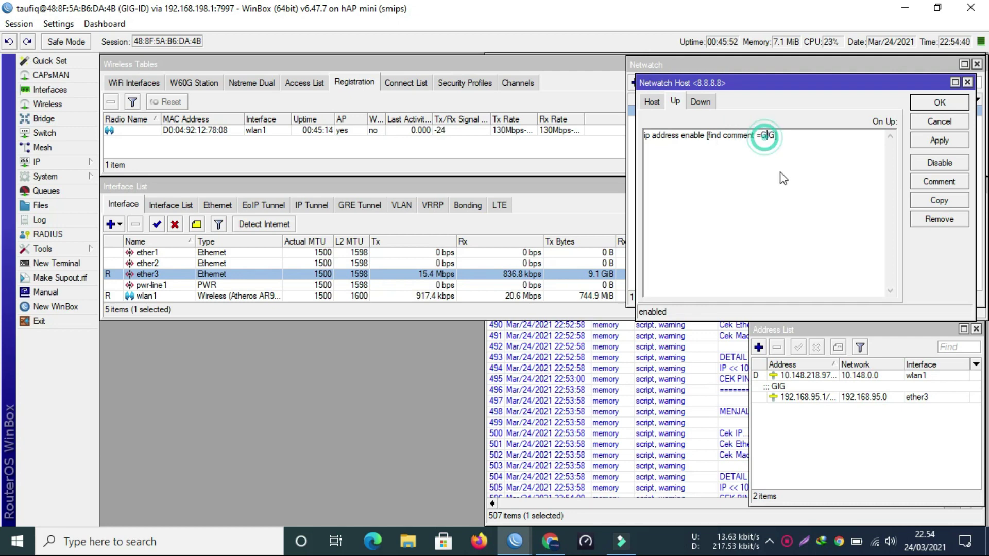
pyautogui.click(802, 399)
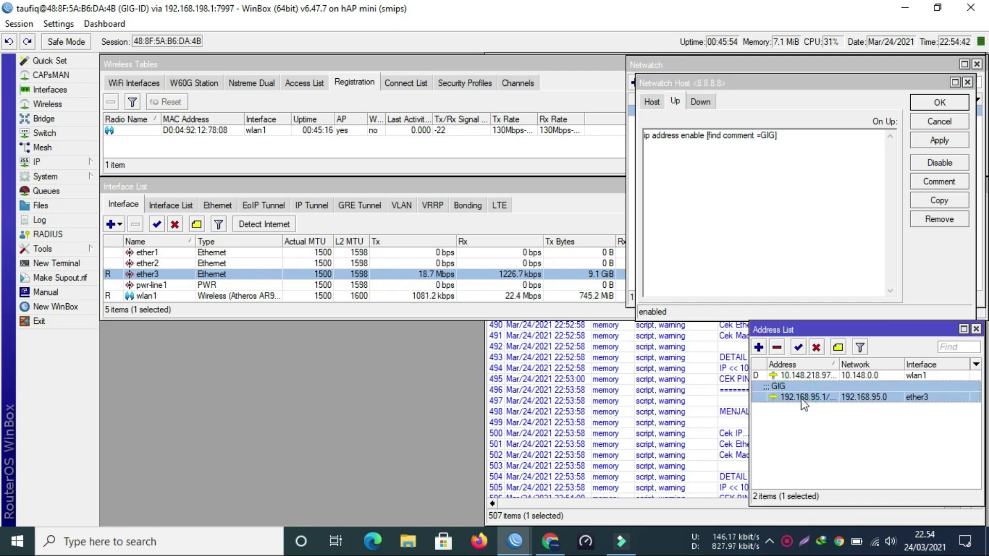
# Examine the Down script of the 8.8.8.8 Netwatch entry and the GIG comment it refers to.
pyautogui.click(701, 101)
pyautogui.click(685, 140)
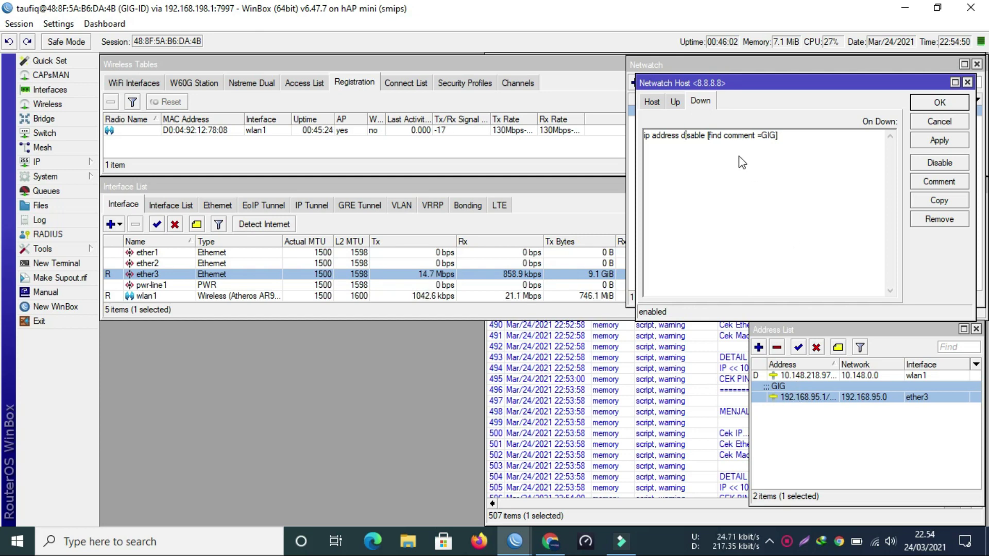
pyautogui.click(768, 135)
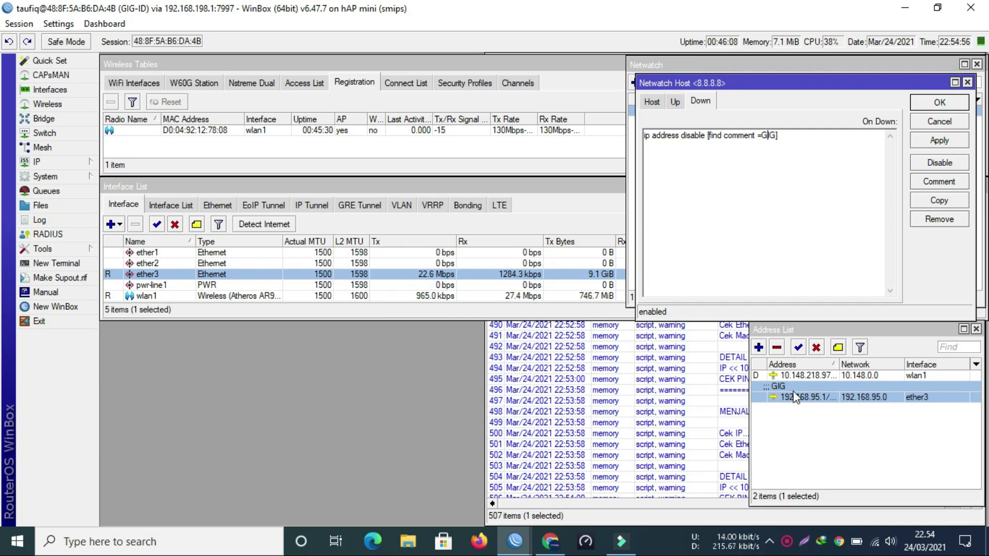
pyautogui.click(793, 444)
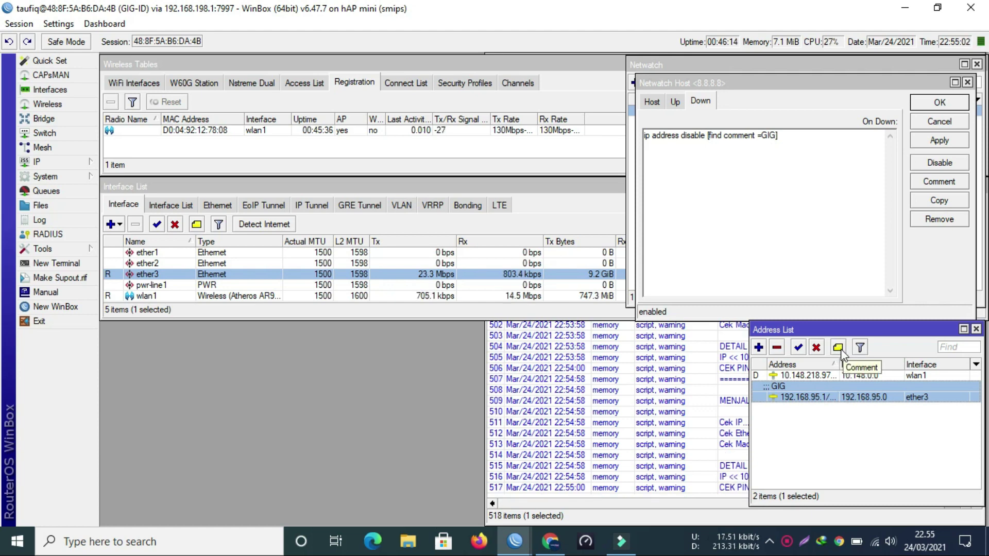
# View the comment on the ether3 address without changing it, and close the 8.8.8.8 Netwatch entry.
pyautogui.click(838, 347)
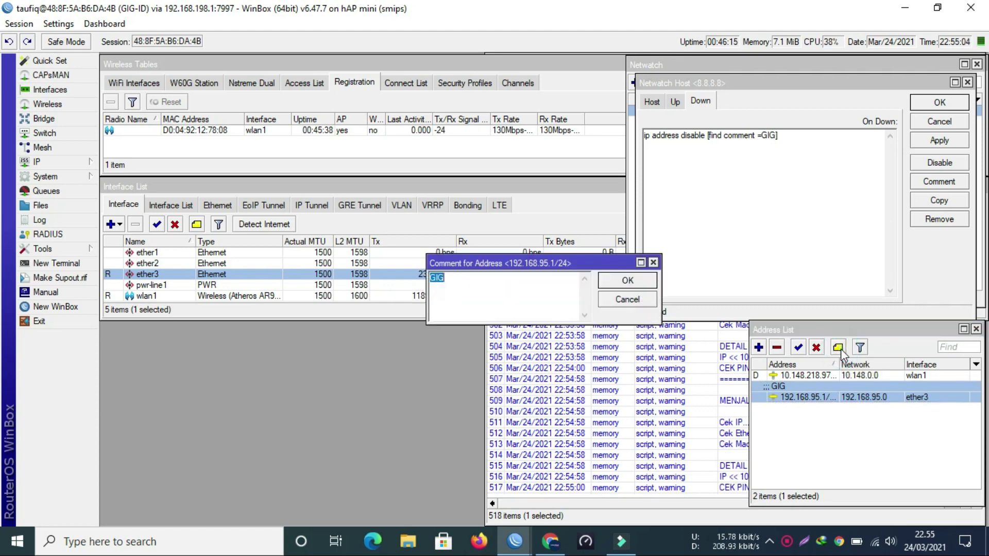
pyautogui.click(446, 279)
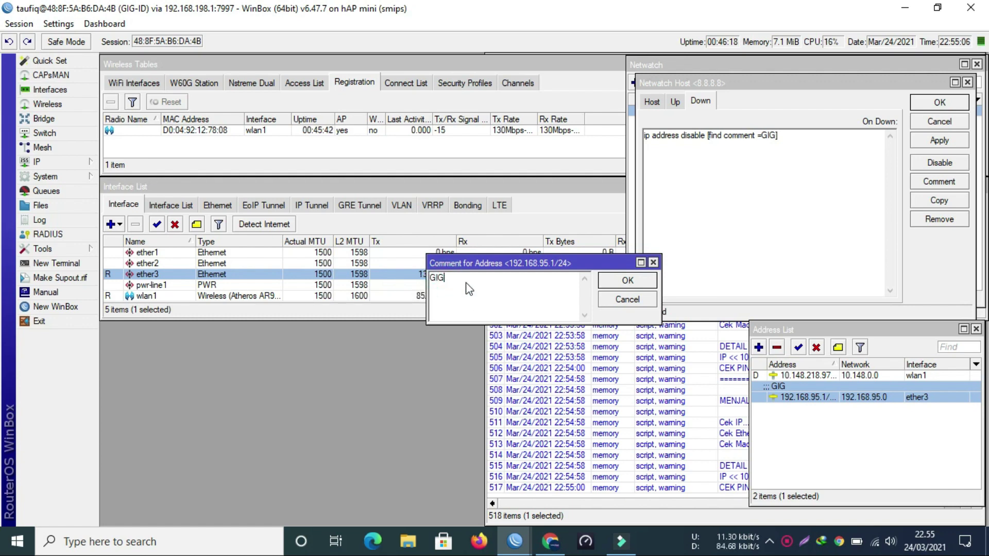
pyautogui.click(619, 303)
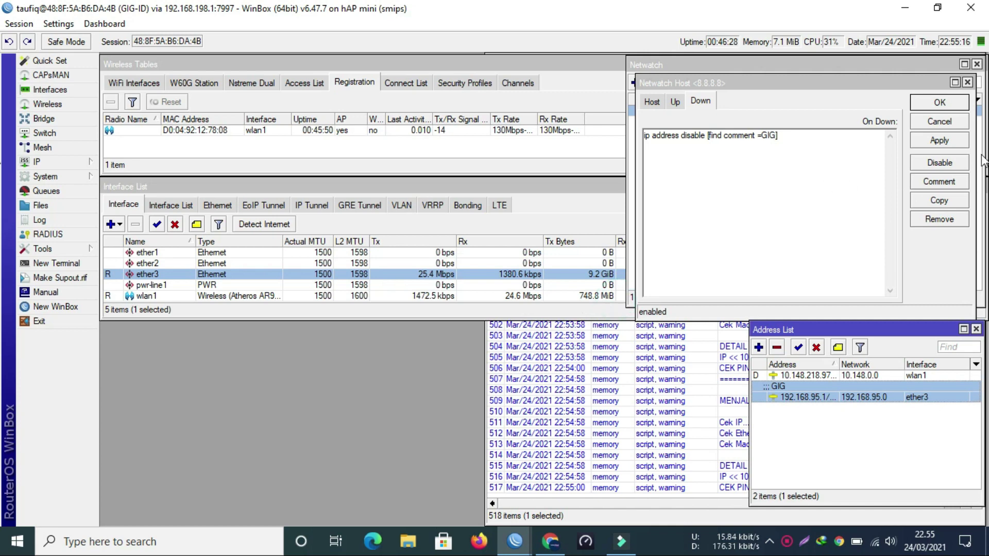
pyautogui.click(939, 103)
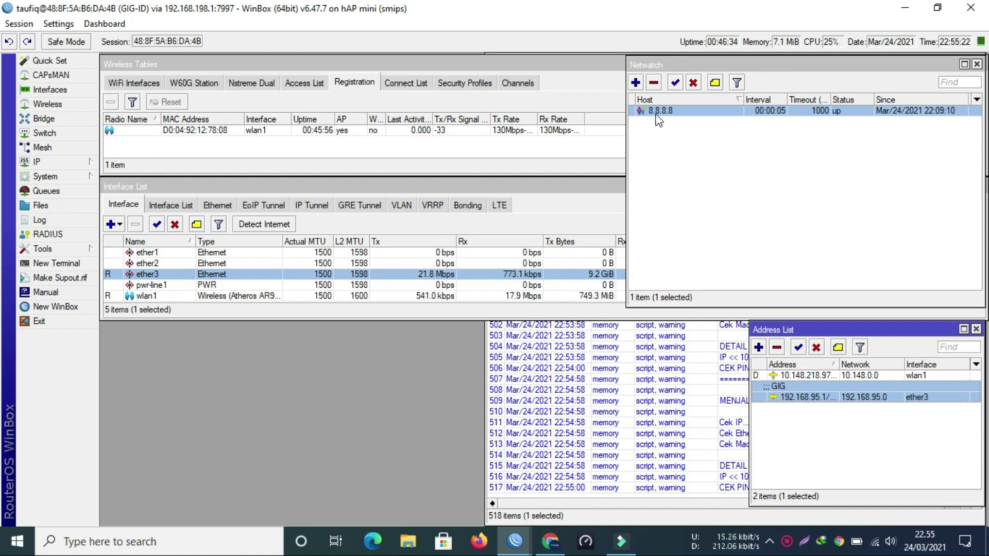
# Start a continuous ping to 8.8.8.8 from the GIG-ID router.
pyautogui.click(57, 249)
pyautogui.click(137, 373)
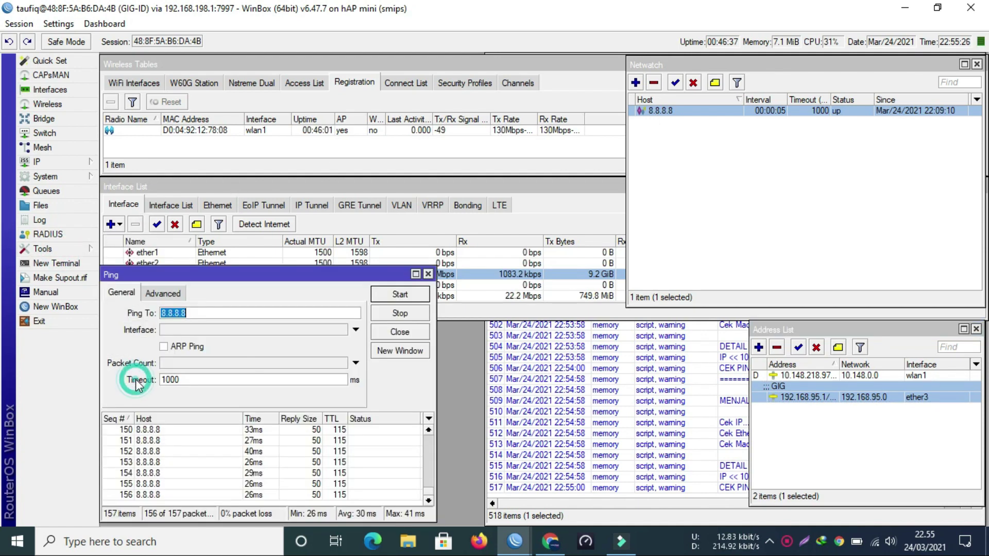
pyautogui.press('Return')
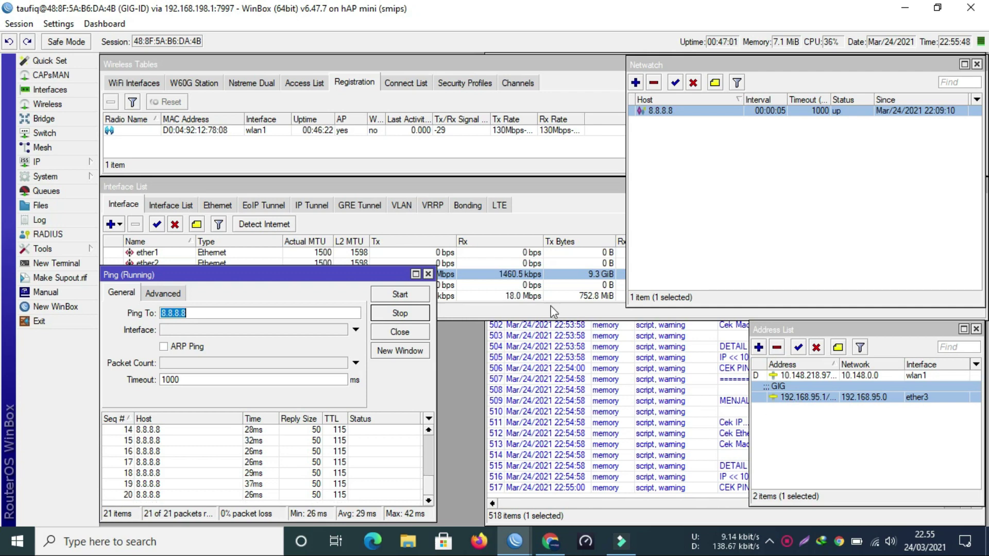
# Disable the wlan1 interface to test the Netwatch reaction on the ether3 address, and enable wlan1 again.
pyautogui.click(520, 296)
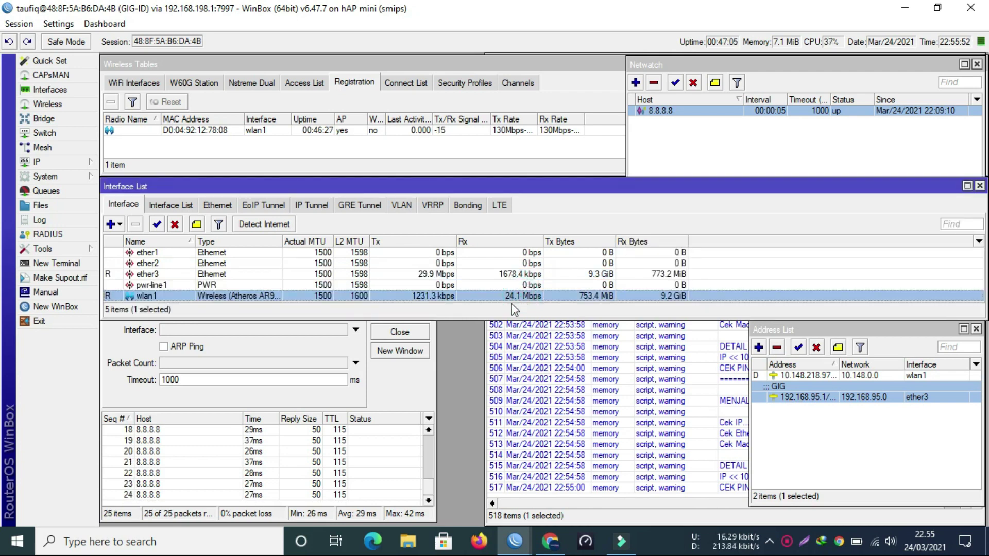
pyautogui.click(175, 227)
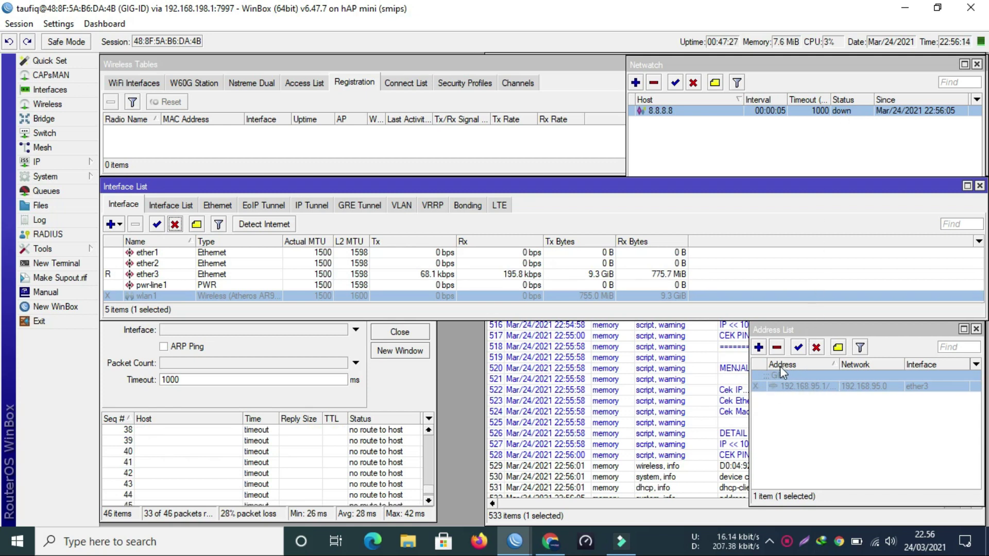
pyautogui.click(158, 225)
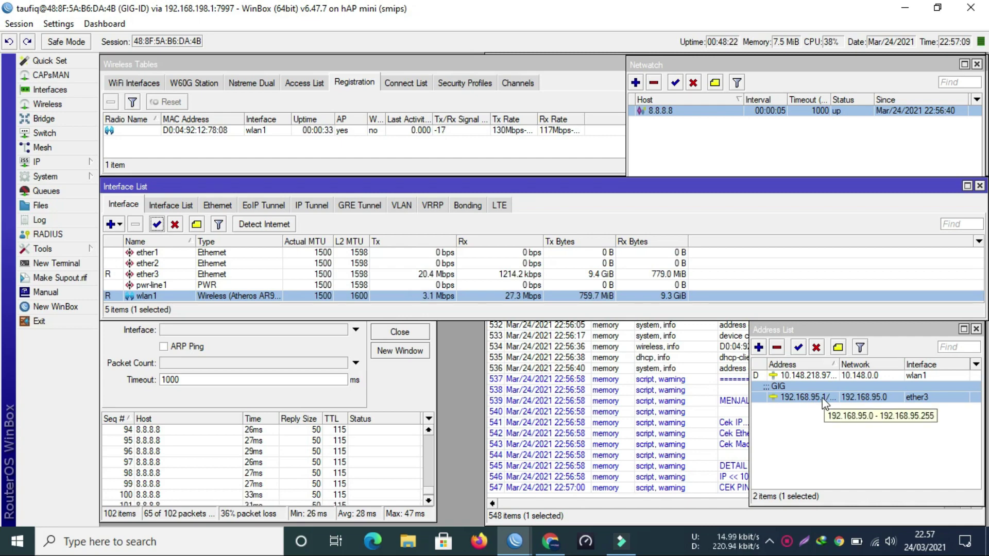
# Switch to the IND GIGABIT session and compare the YT route via 192.168.95.1 with the SG-06 backup route.
pyautogui.click(521, 545)
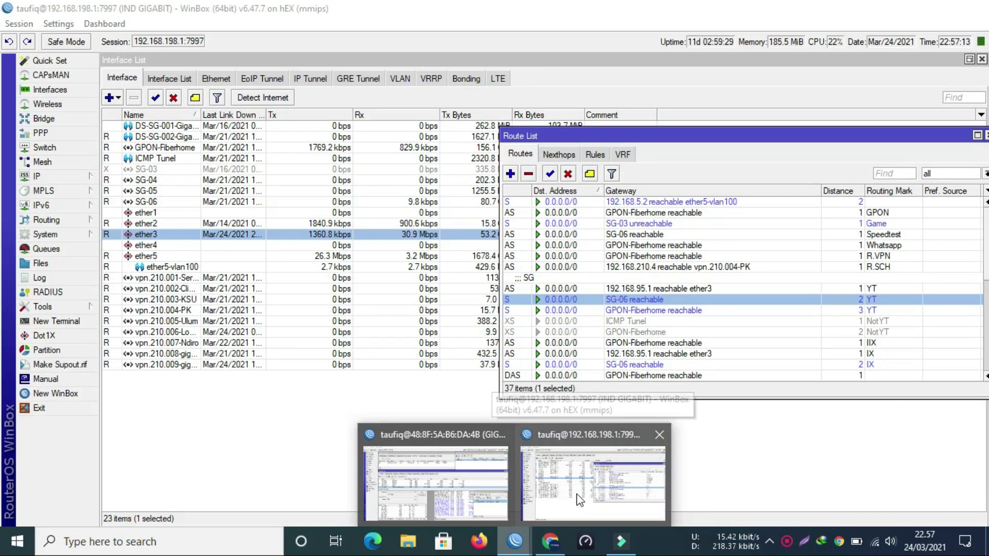
pyautogui.click(577, 498)
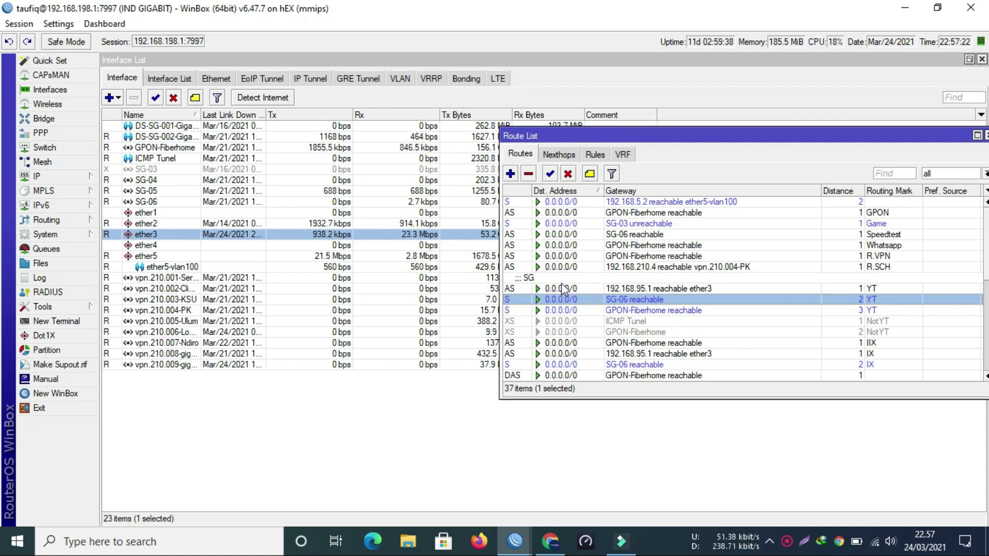
pyautogui.click(654, 286)
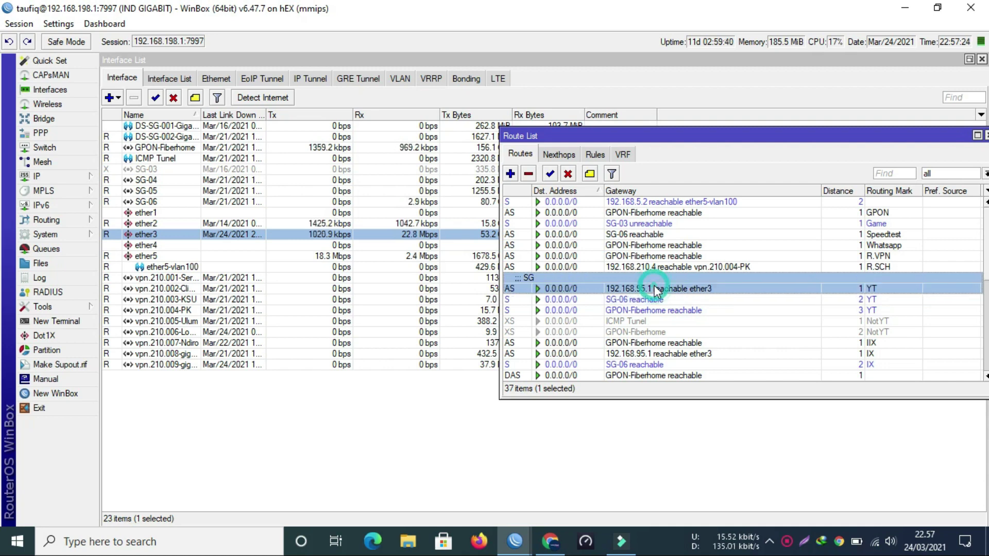
pyautogui.click(636, 299)
pyautogui.click(638, 288)
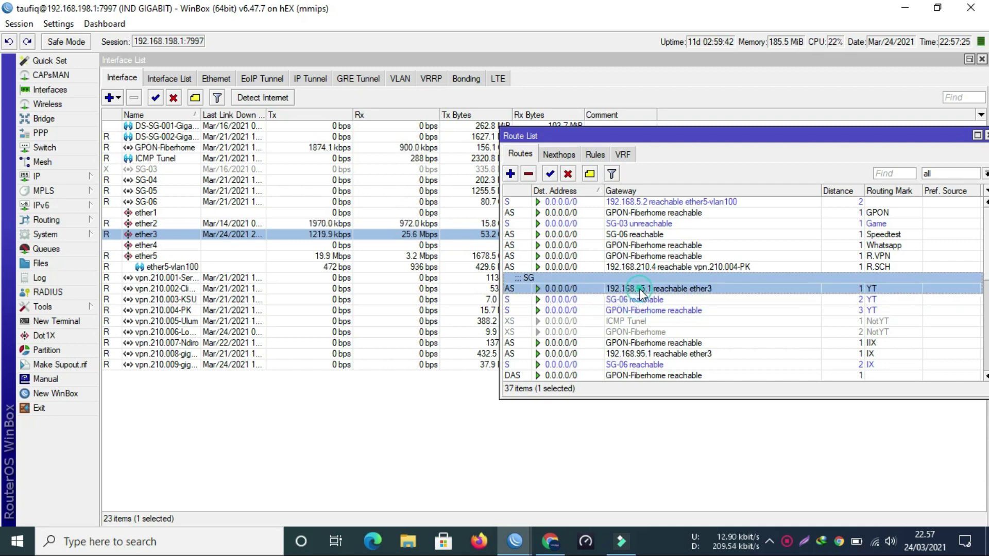
pyautogui.click(638, 299)
pyautogui.click(637, 289)
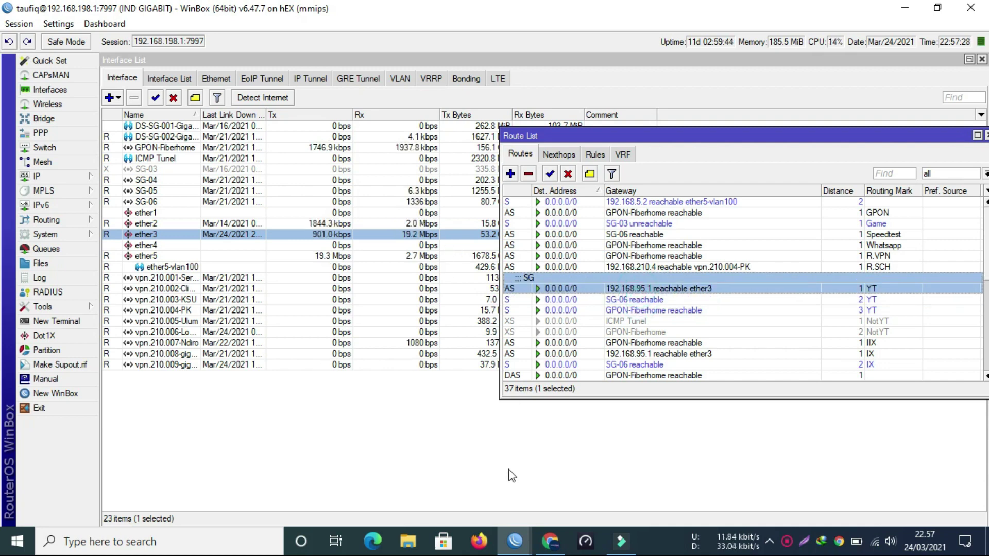
# Disable wlan1 in the GIG-ID session and bring the IND GIGABIT session back into view.
pyautogui.click(468, 479)
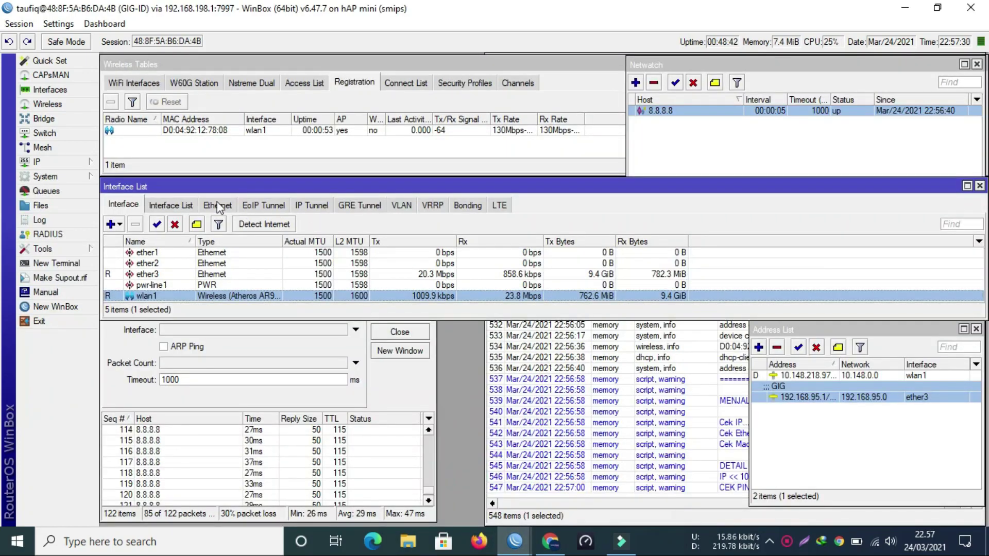
pyautogui.click(175, 224)
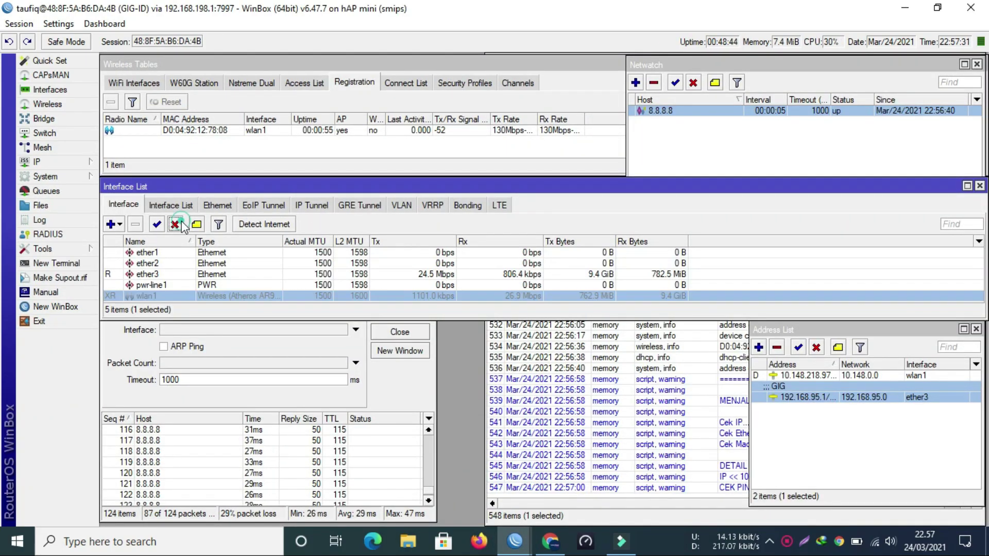
pyautogui.click(896, 6)
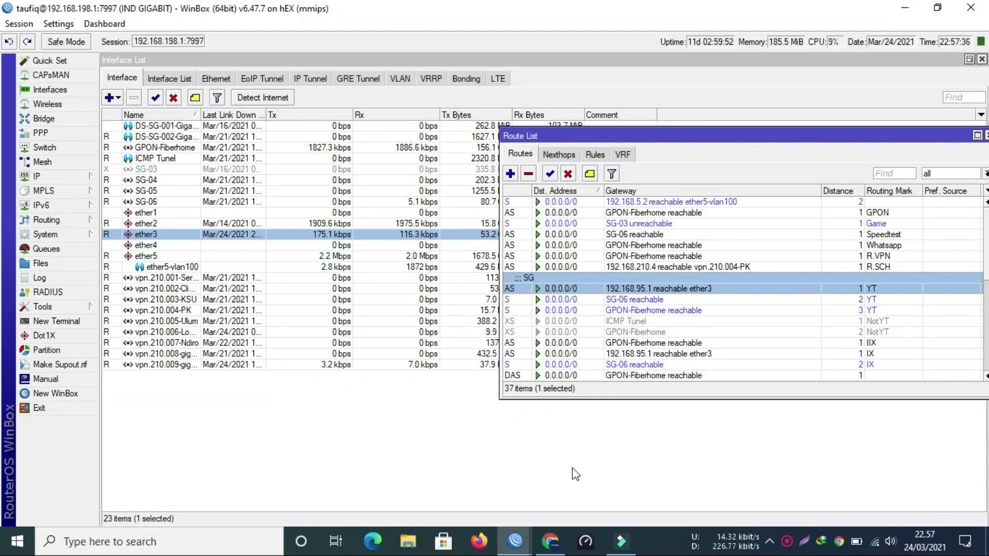
# Check the Netwatch and address status in the GIG-ID session, and select the SG-06 YT route in the IND GIGABIT session.
pyautogui.click(516, 538)
pyautogui.click(481, 487)
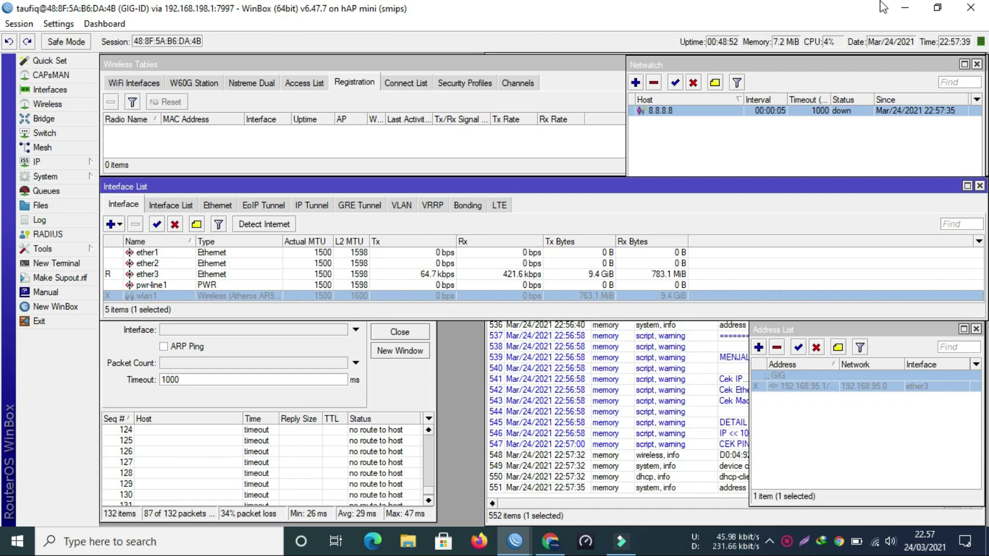
pyautogui.click(904, 7)
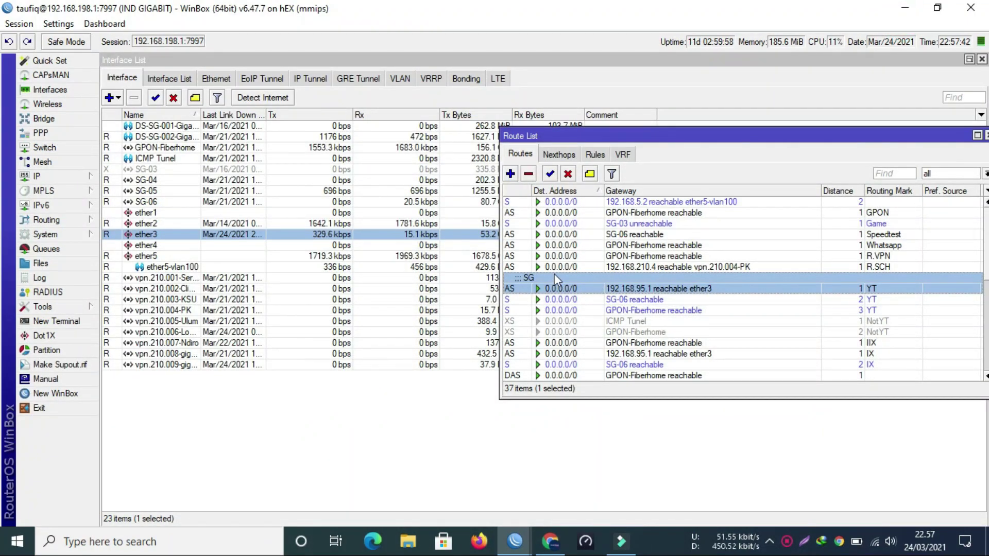
pyautogui.click(555, 301)
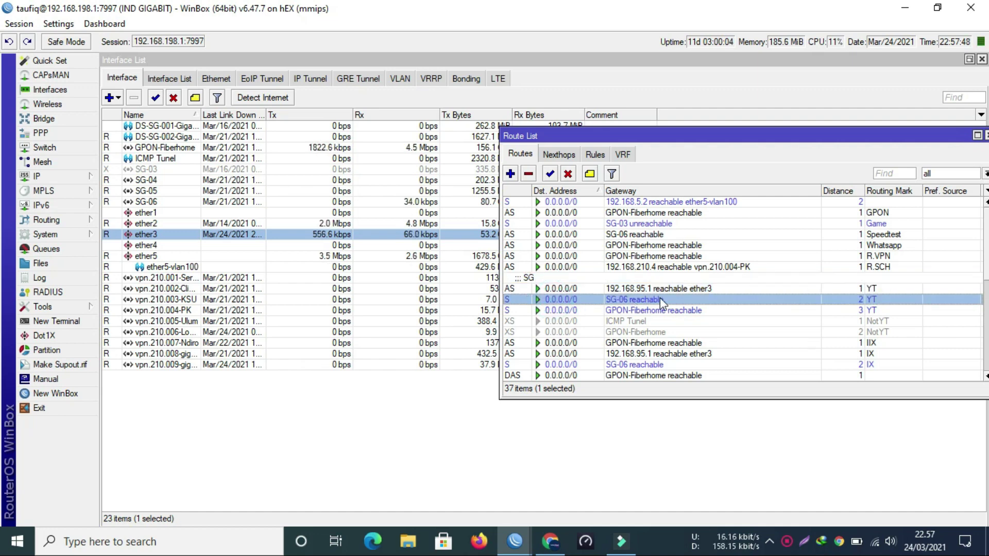
# Ping 192.168.95.1 from the IND GIGABIT router and move the Ping window clear of the route list.
pyautogui.click(88, 306)
pyautogui.click(131, 370)
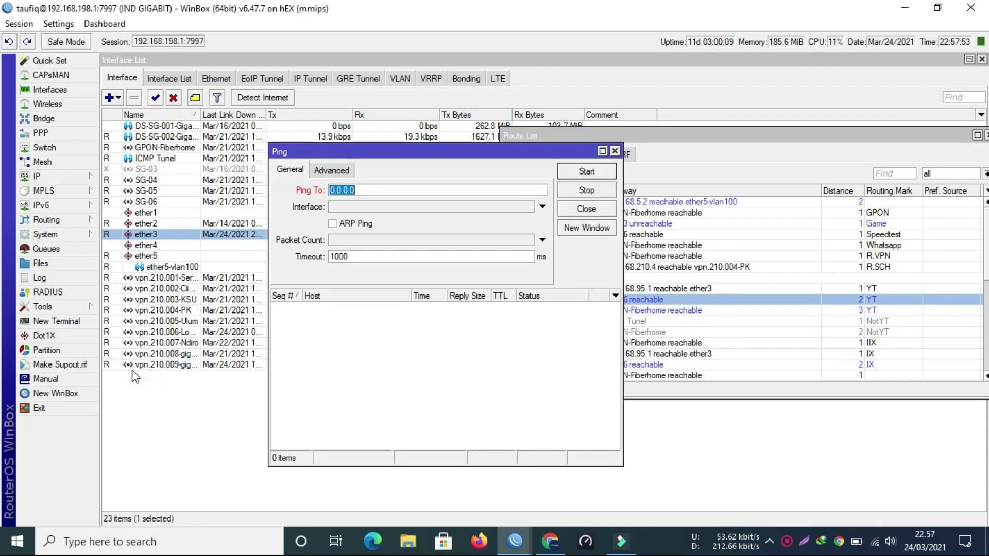
pyautogui.write('192.168')
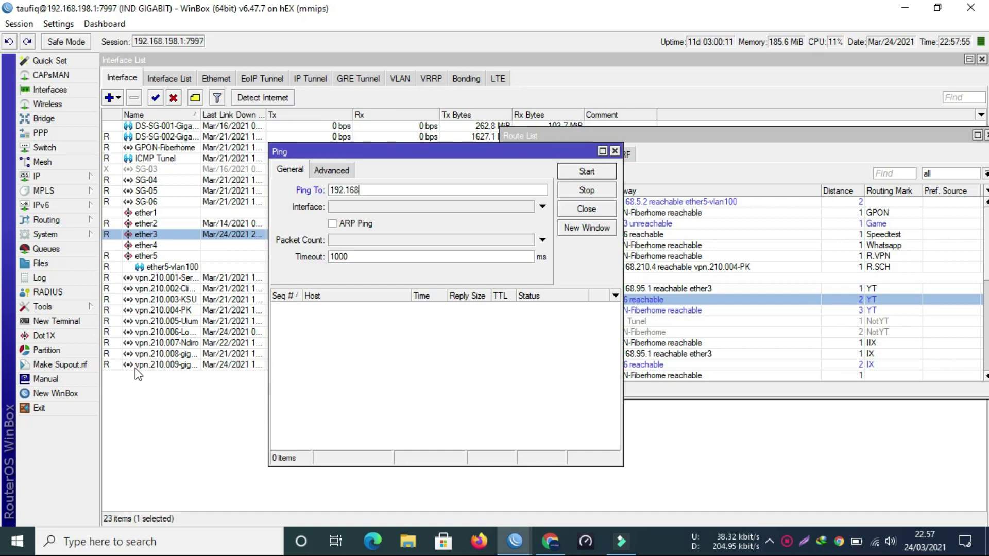
pyautogui.write('.')
pyautogui.write('9')
pyautogui.press('BackSpace')
pyautogui.write('95.')
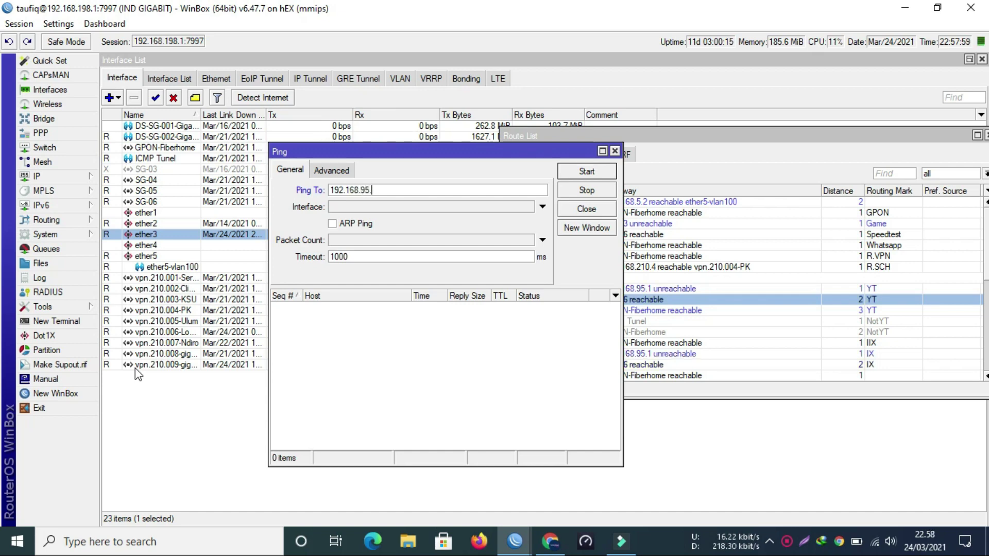
pyautogui.write('1')
pyautogui.press('Return')
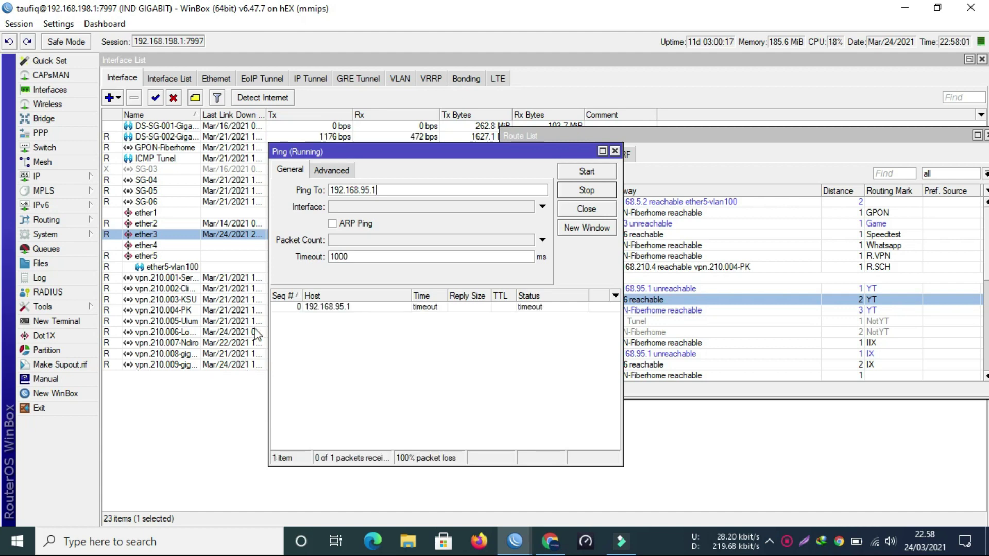
pyautogui.moveTo(326, 152); pyautogui.dragTo(174, 180)
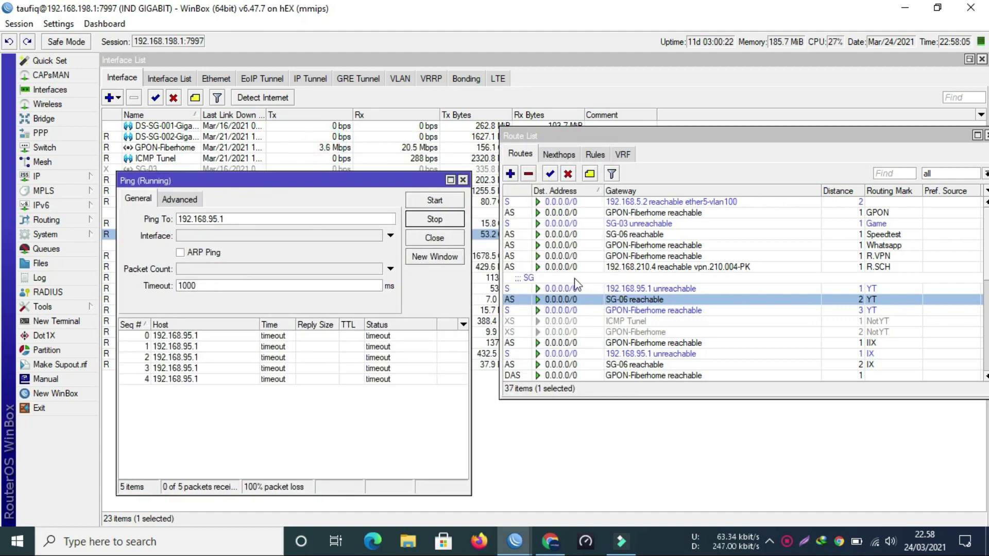
# Compare the YT routes via 192.168.95.1 and SG-06 in the route list, and close the Ping window.
pyautogui.click(584, 292)
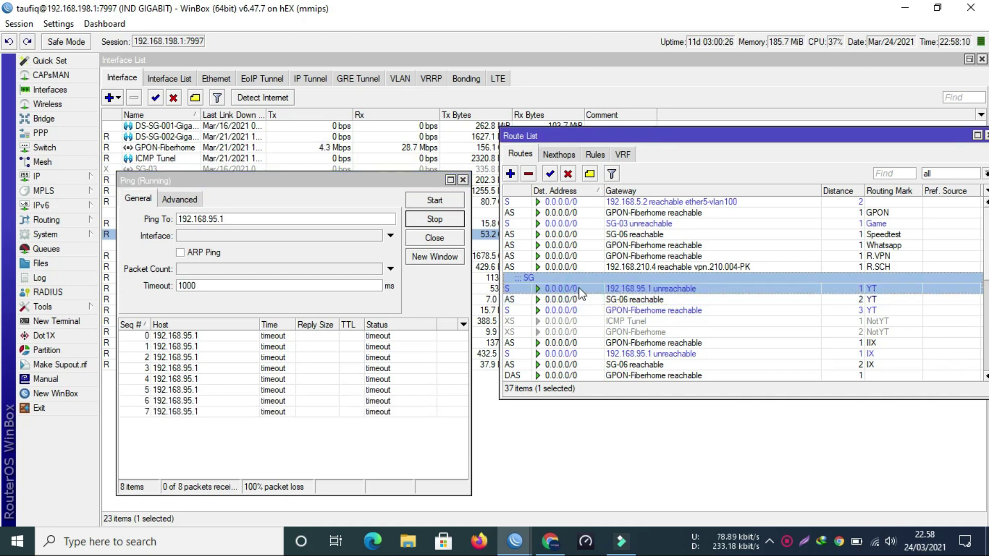
pyautogui.click(553, 301)
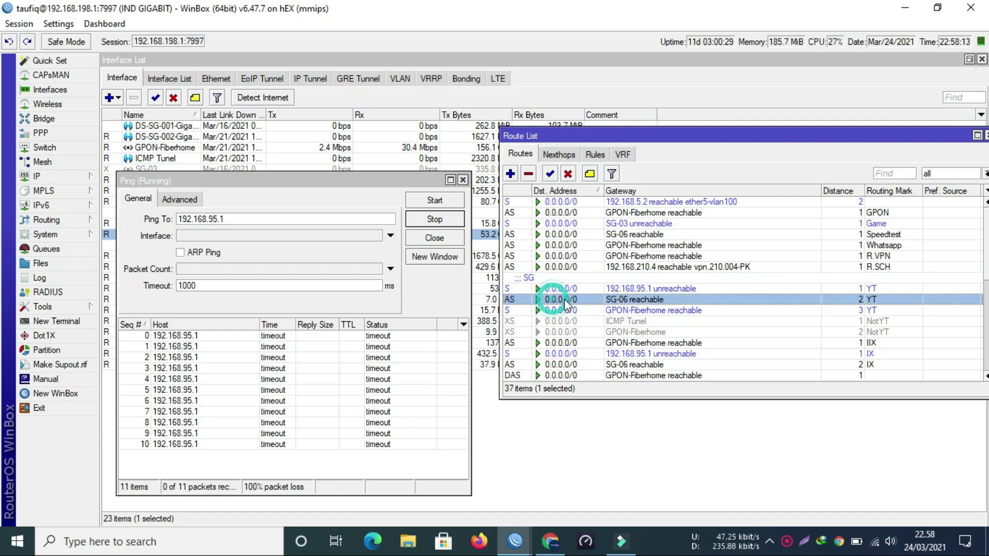
pyautogui.click(451, 240)
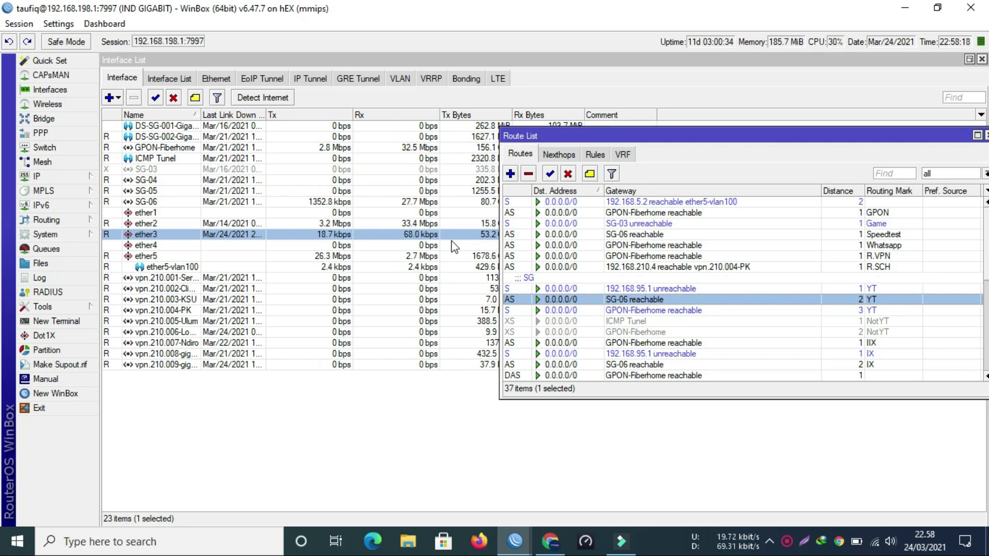
# Preview the GIG-ID session's Netwatch and address status, and return to the IND GIGABIT session.
pyautogui.moveTo(514, 541)
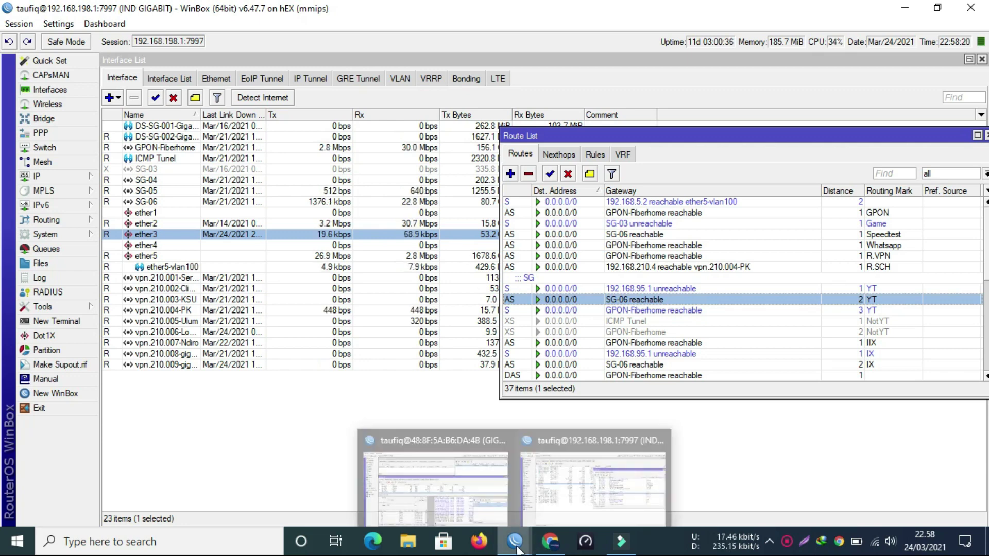
pyautogui.moveTo(432, 472)
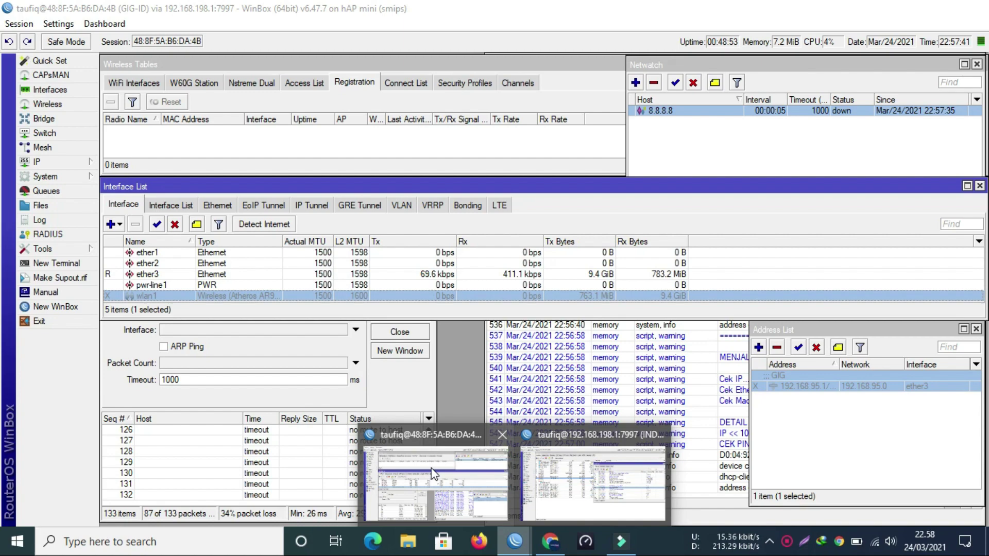
pyautogui.moveTo(598, 449)
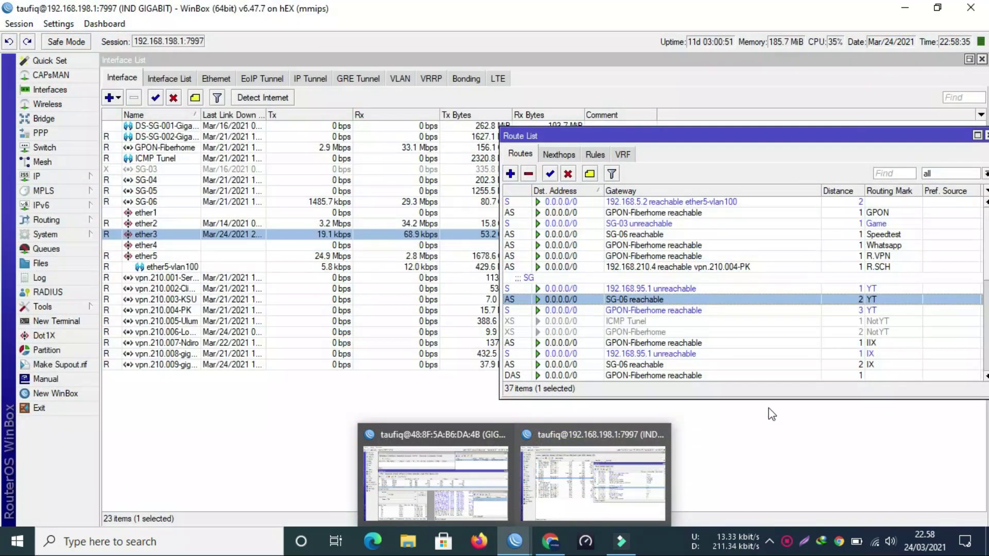
pyautogui.click(552, 453)
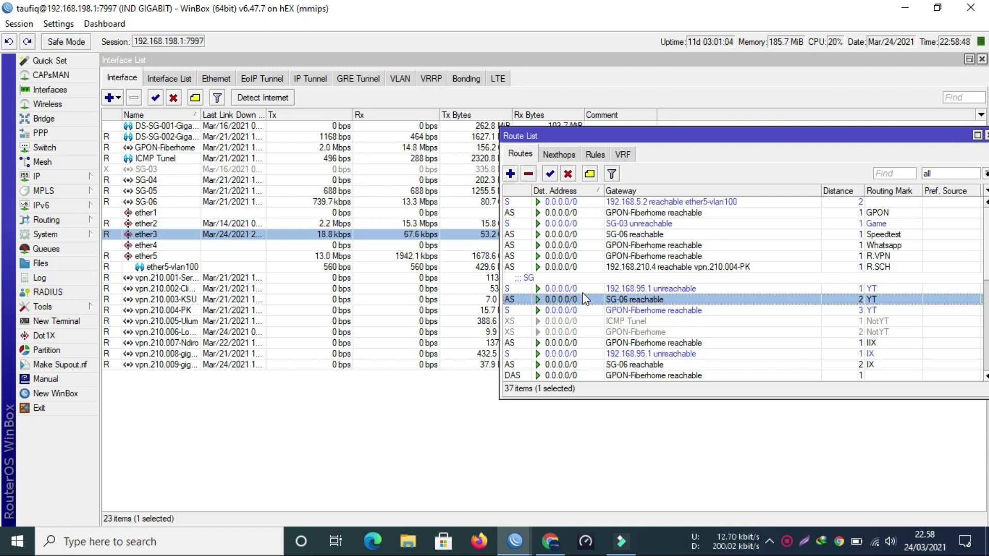
# Switch to the GIG-ID session and enable the wlan1 interface.
pyautogui.click(909, 8)
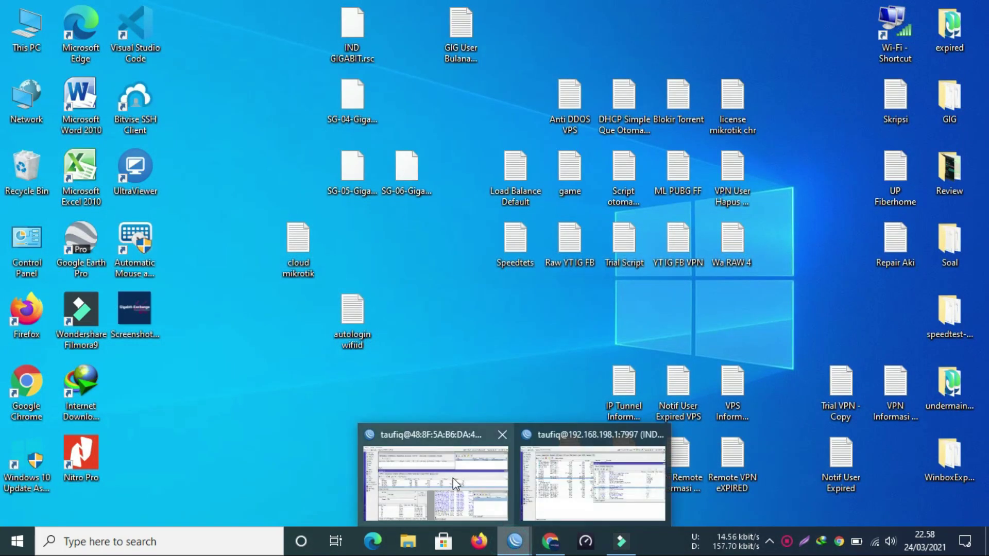
pyautogui.click(453, 477)
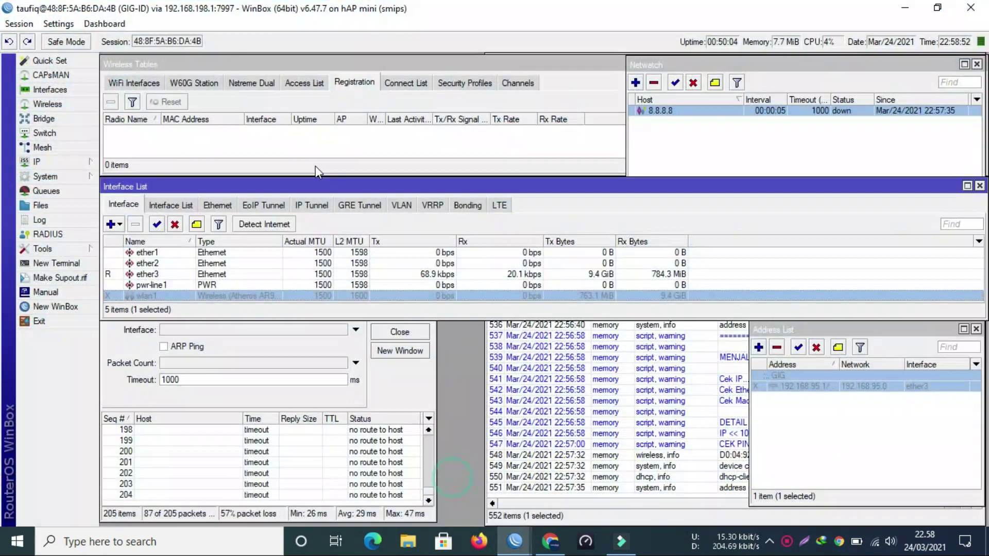
pyautogui.click(160, 225)
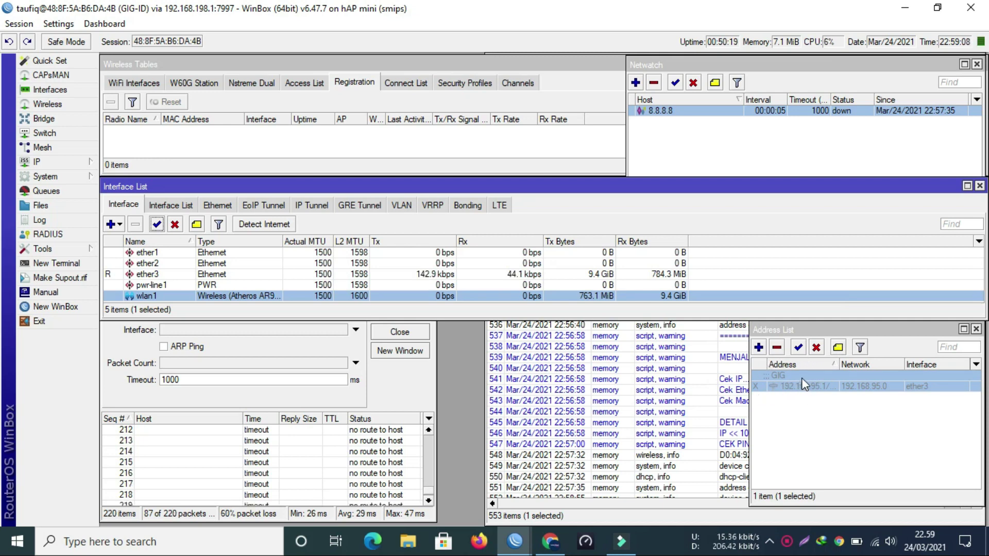
# Bring the IND GIGABIT session back into view and select the YT route via 192.168.95.1.
pyautogui.click(898, 7)
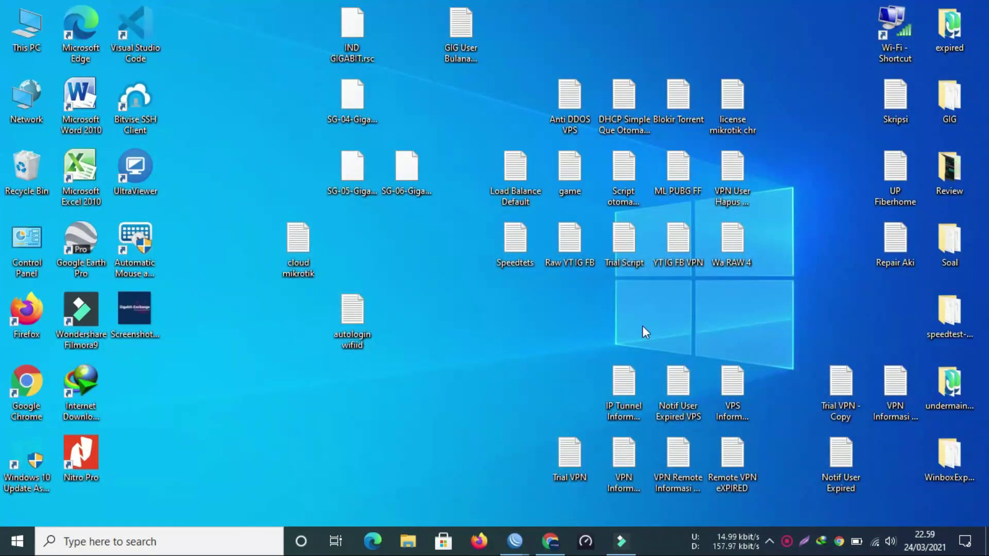
pyautogui.moveTo(515, 540)
pyautogui.click(575, 488)
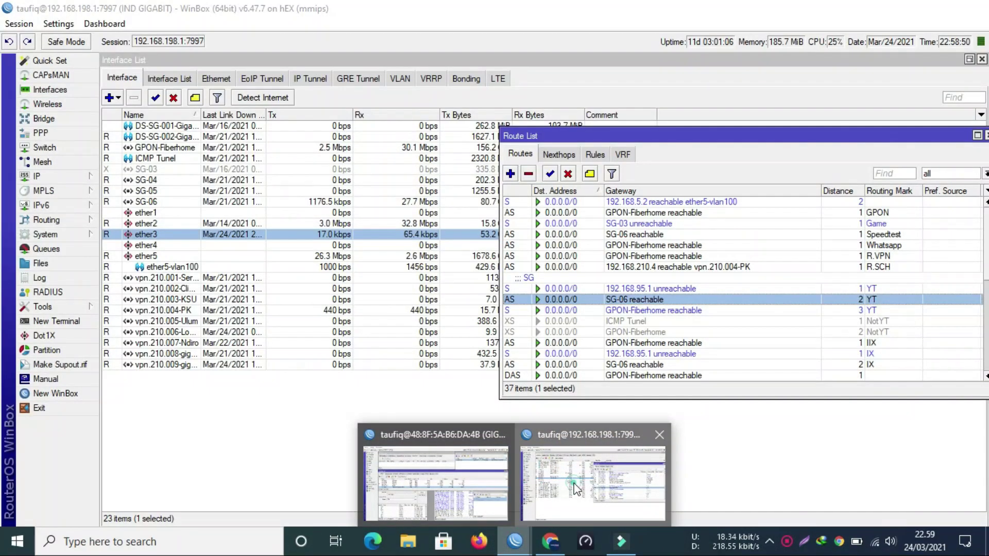
pyautogui.click(592, 287)
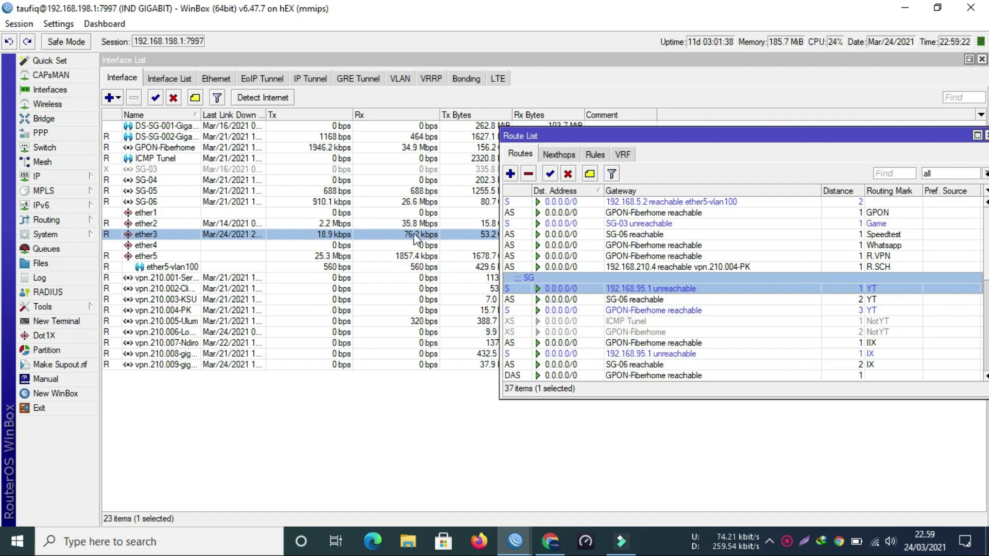
# Check the Netwatch host and ether3 address status in the GIG-ID session, and return to the IND GIGABIT route list.
pyautogui.moveTo(515, 541)
pyautogui.click(465, 484)
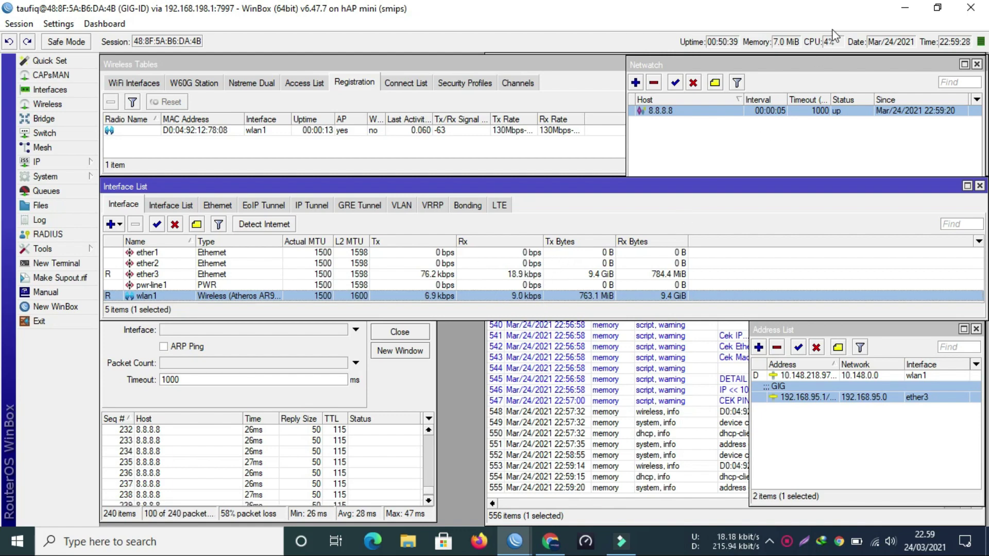
pyautogui.click(905, 8)
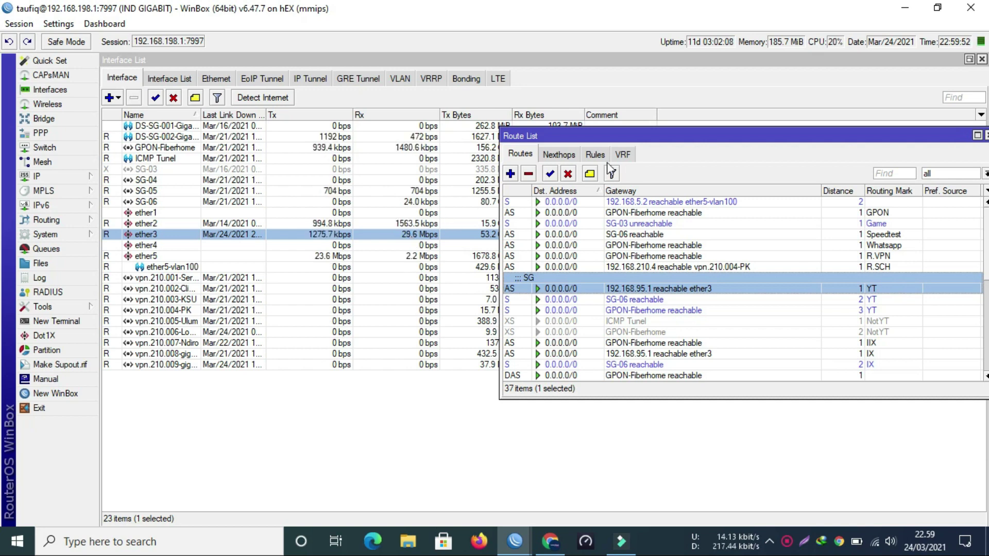
# Switch from the IND GIGABIT session to GIG-ID to review the wlan1 and ether3 traffic.
pyautogui.click(902, 9)
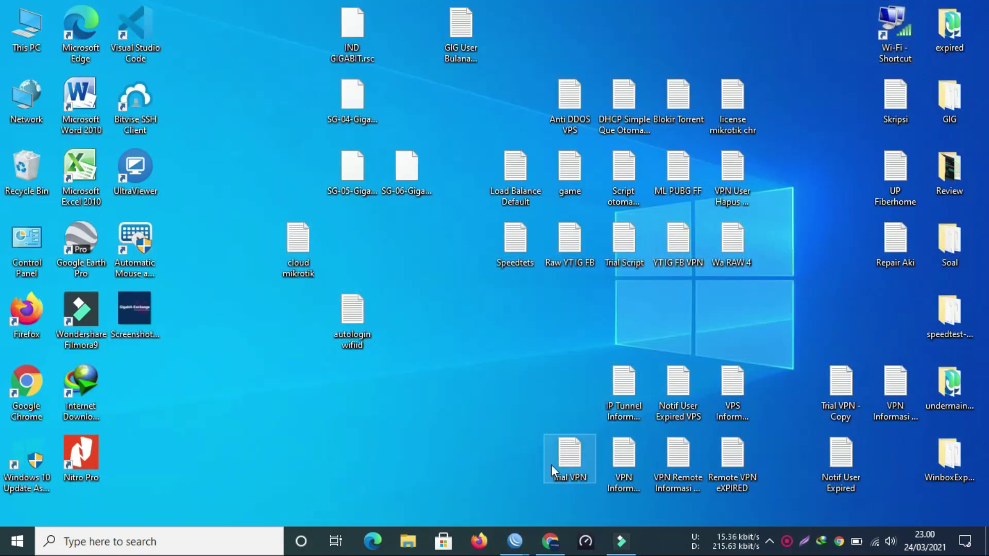
pyautogui.moveTo(517, 538)
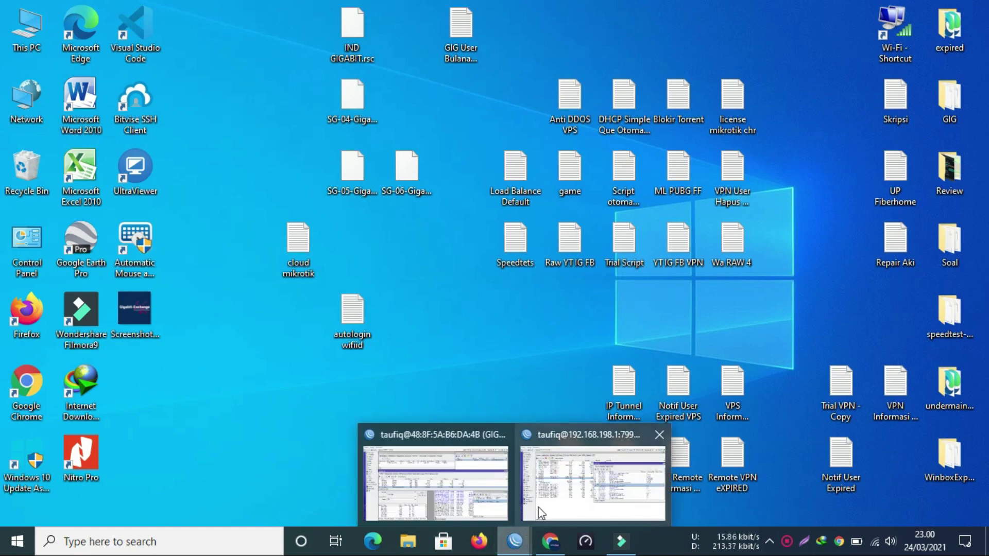
pyautogui.click(463, 469)
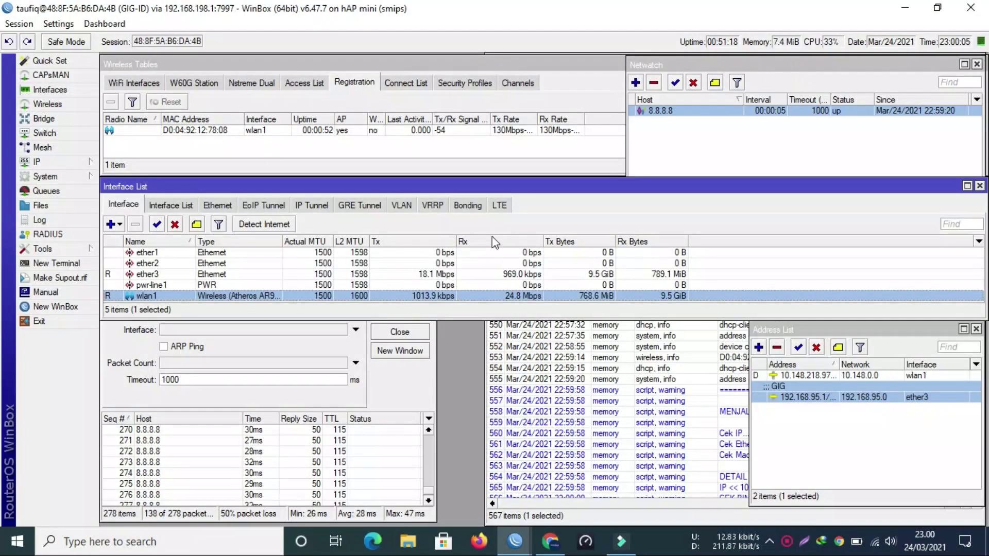